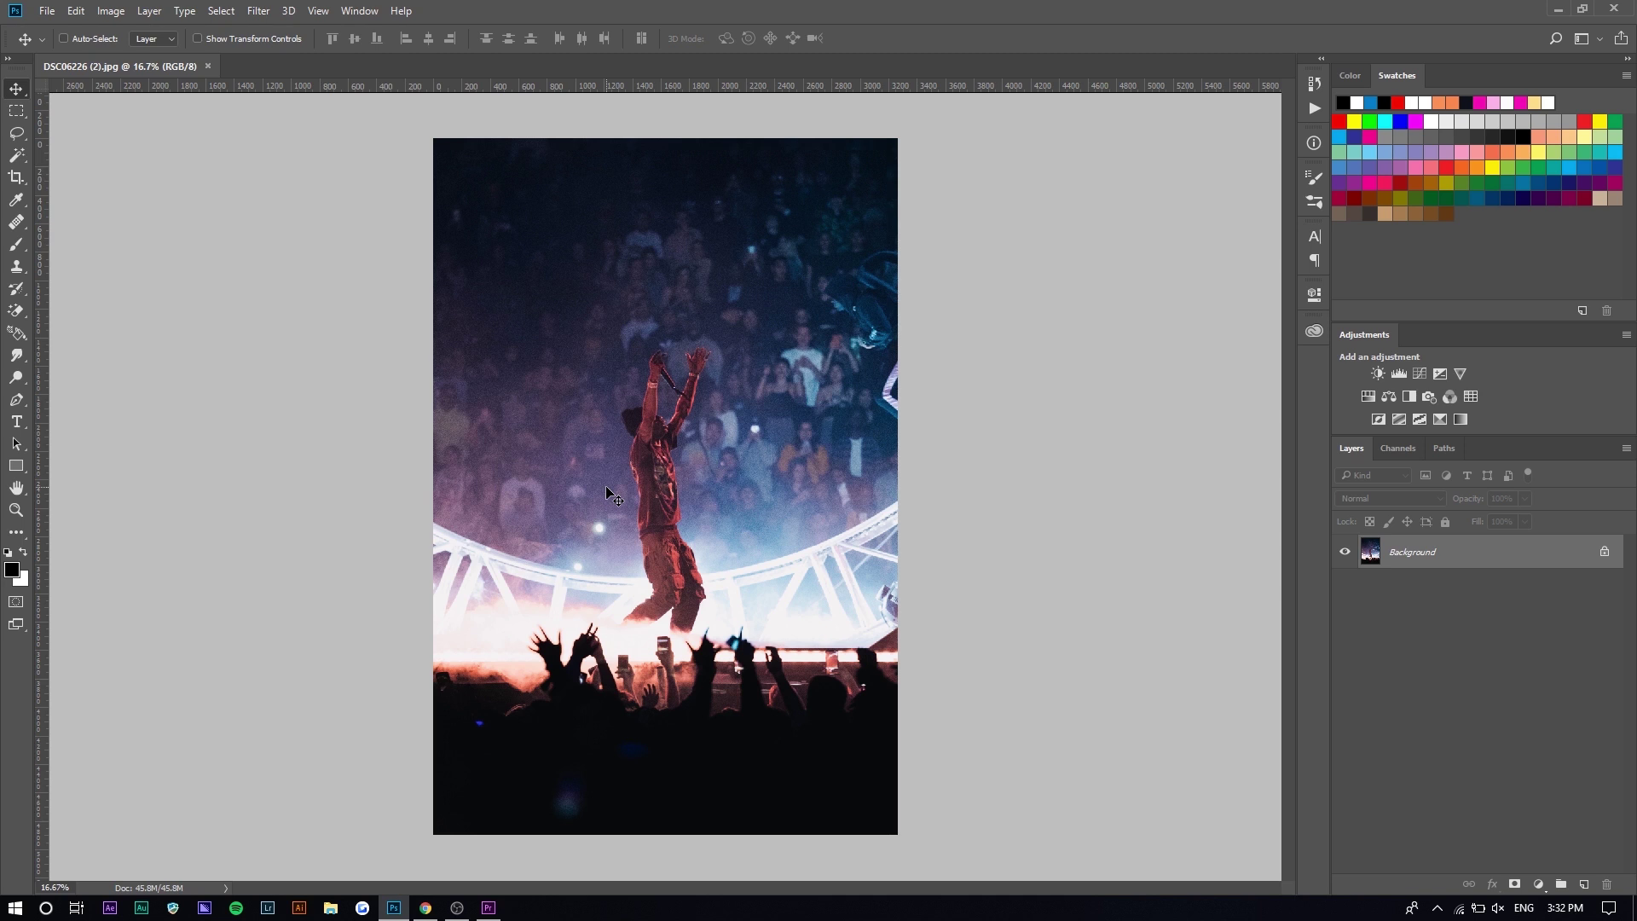
Switch from the concert photo in Photoshop to the Adobe Stock home page in the browser
{"action": "left_click", "coordinate": [426, 907]}
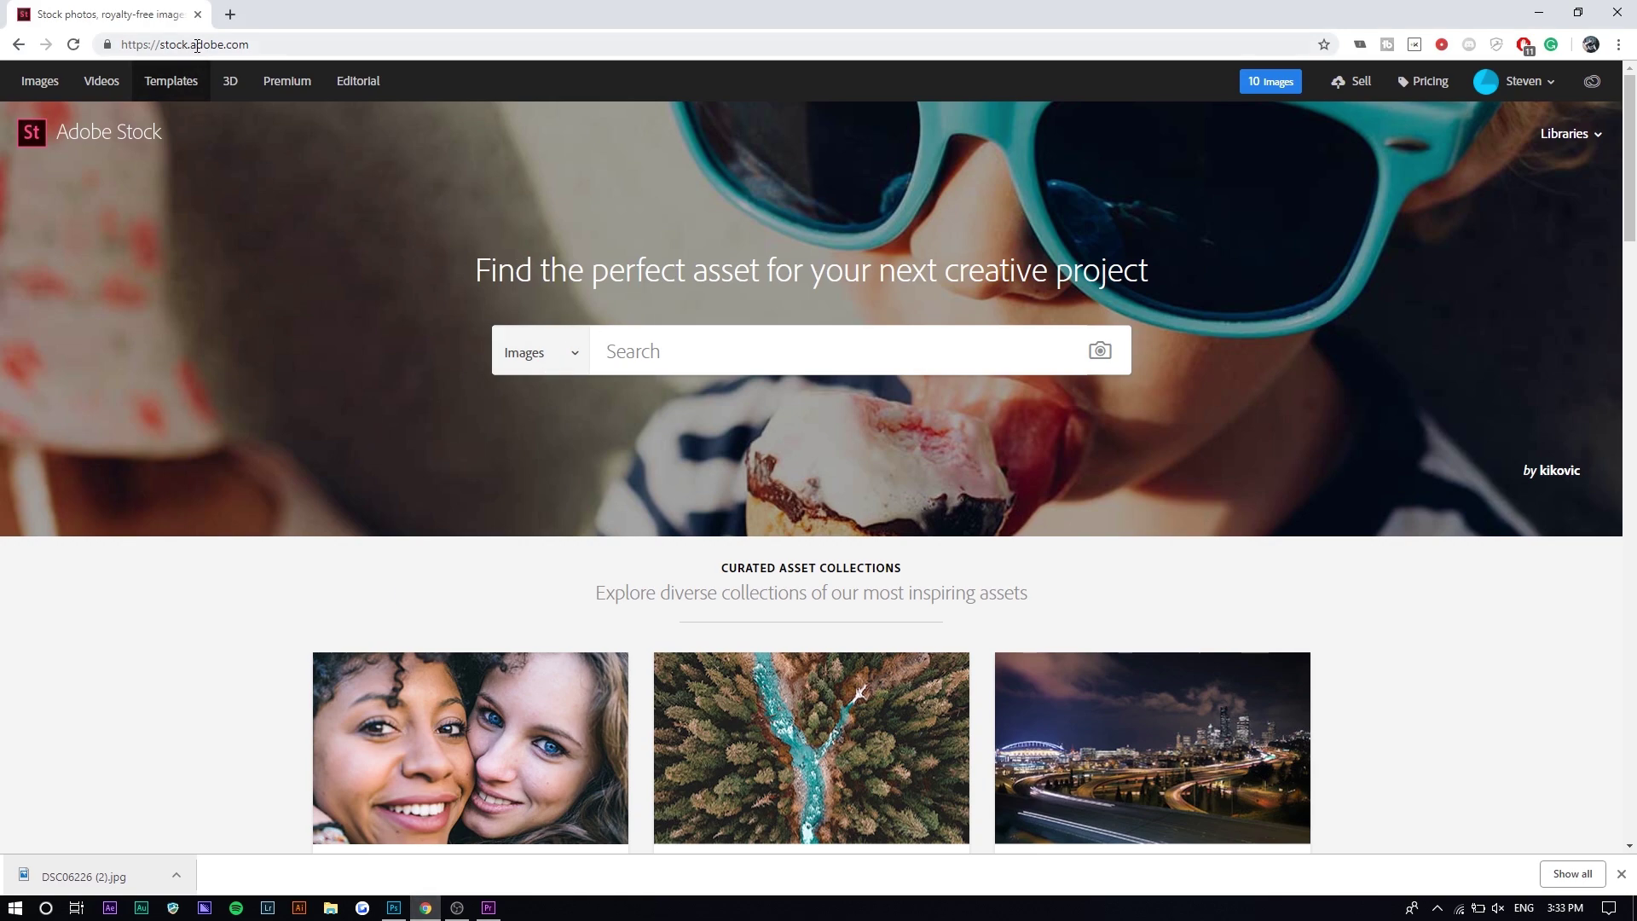
Show the Creative Cloud Libraries panel in Premiere Pro
{"action": "left_click", "coordinate": [483, 914]}
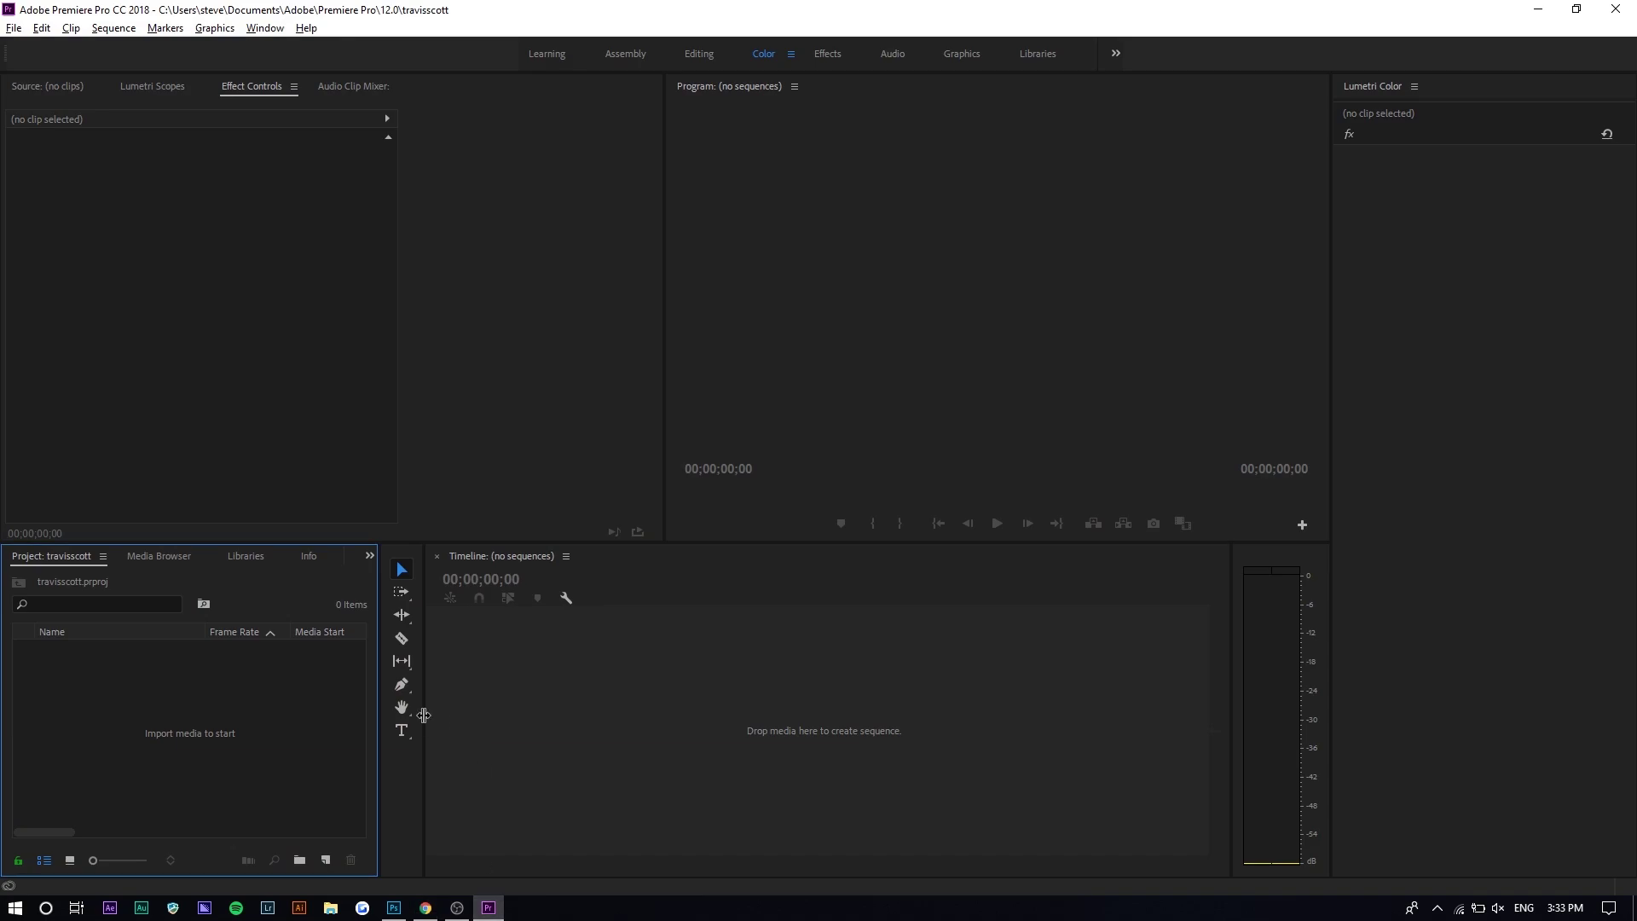
{"action": "left_click", "coordinate": [266, 28]}
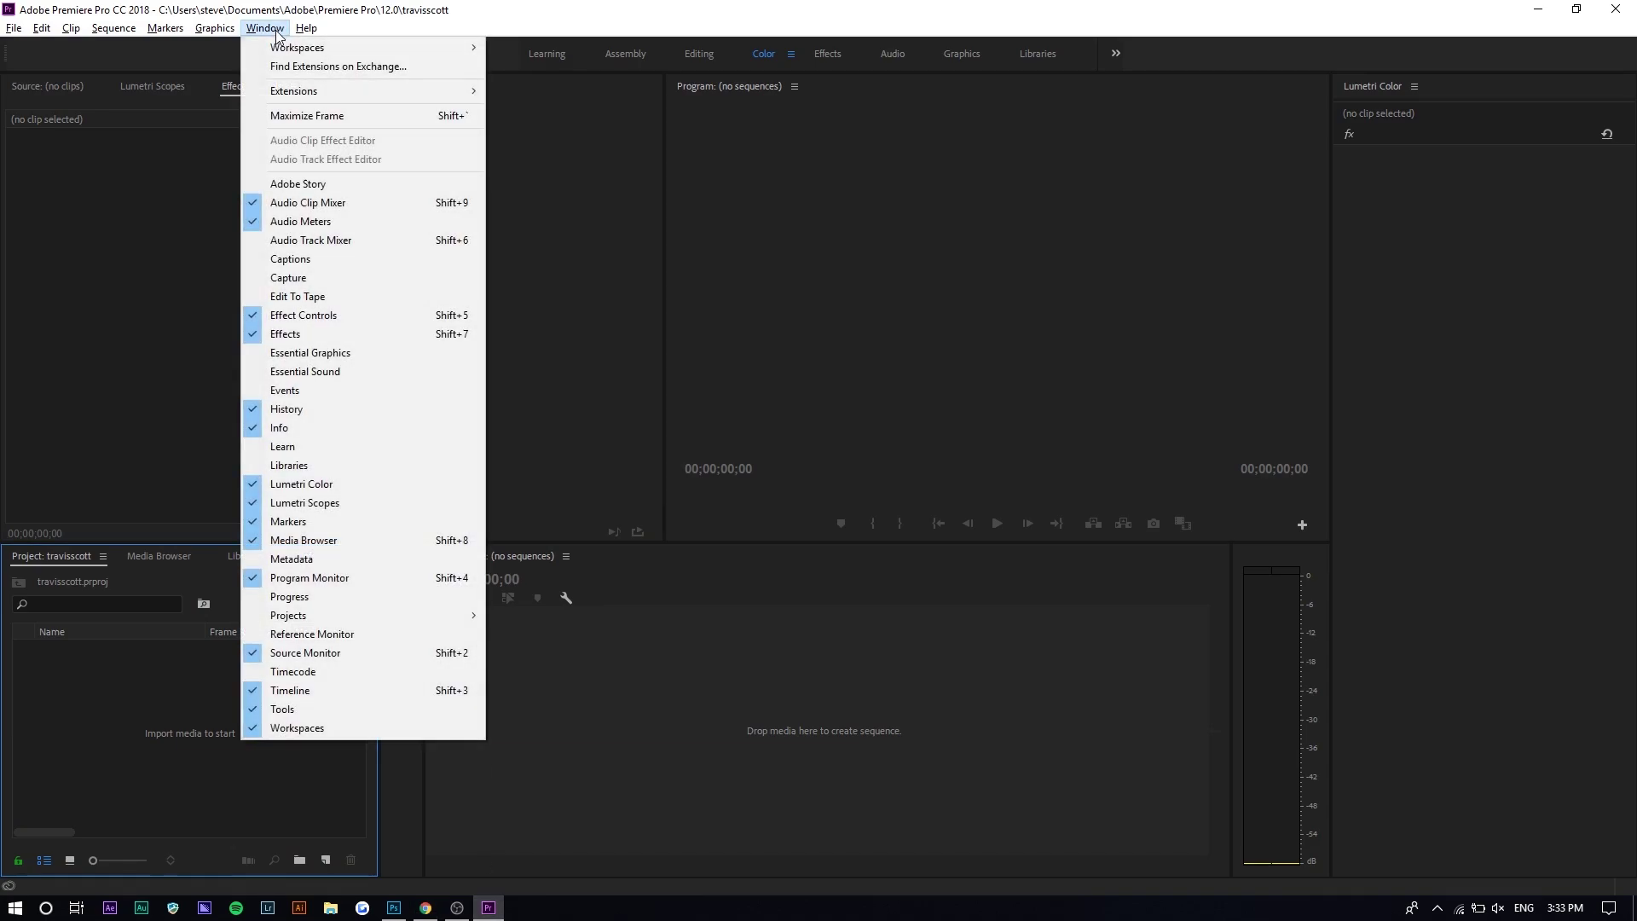
{"action": "left_click", "coordinate": [409, 465]}
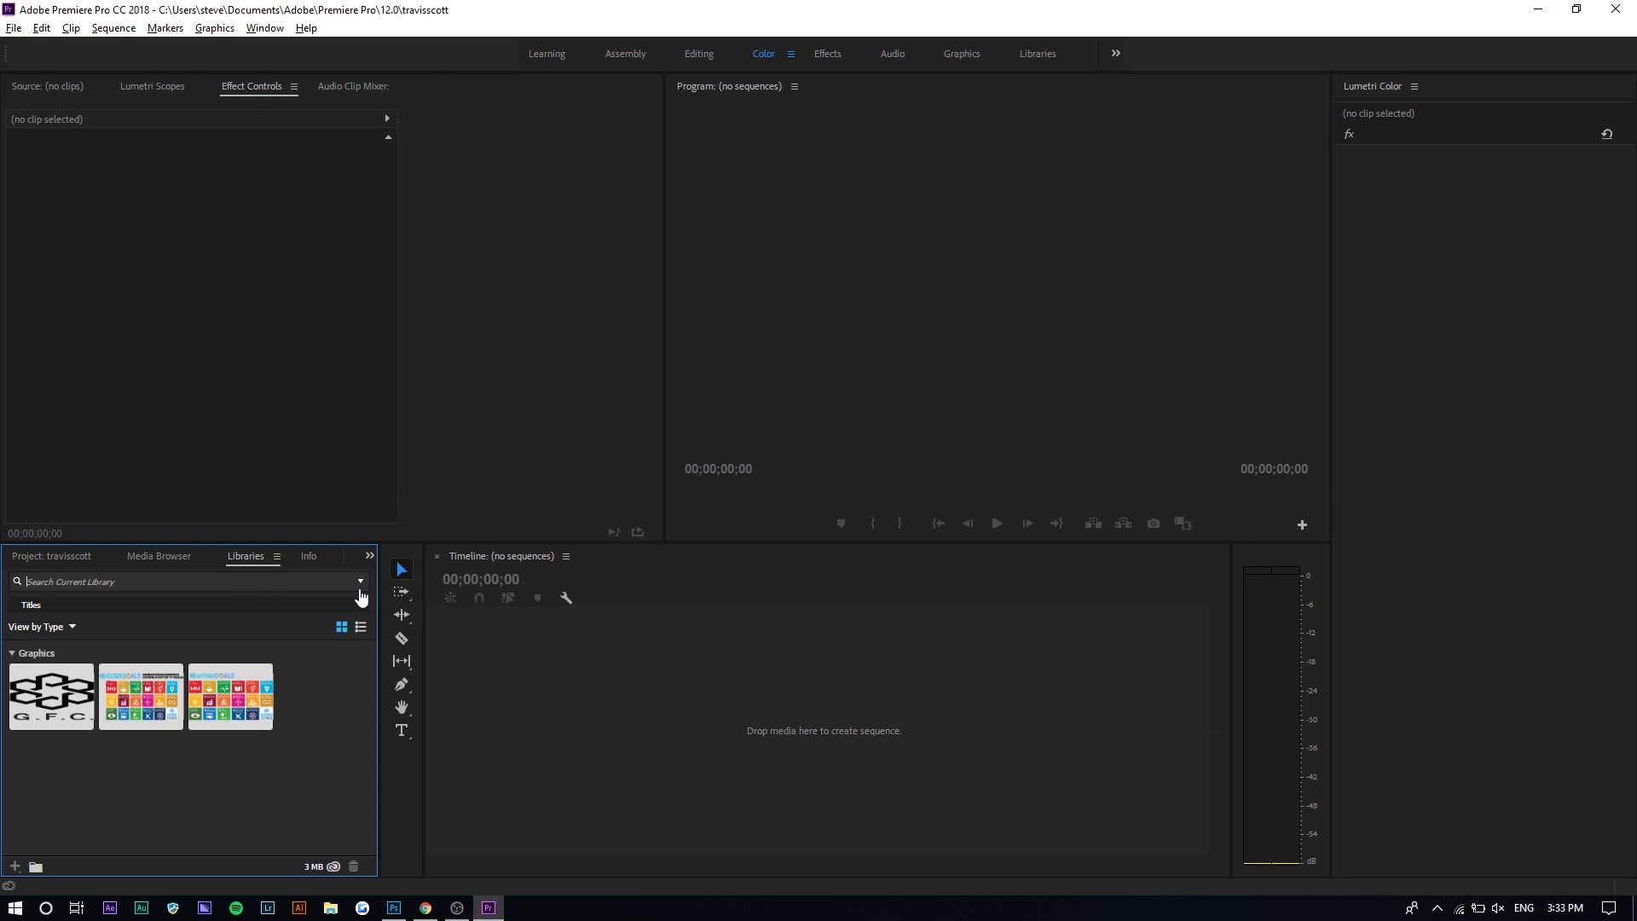
Search Adobe Stock for 'stars' from the Libraries panel, then return to the browser
{"action": "left_click", "coordinate": [361, 581]}
{"action": "left_click", "coordinate": [344, 607]}
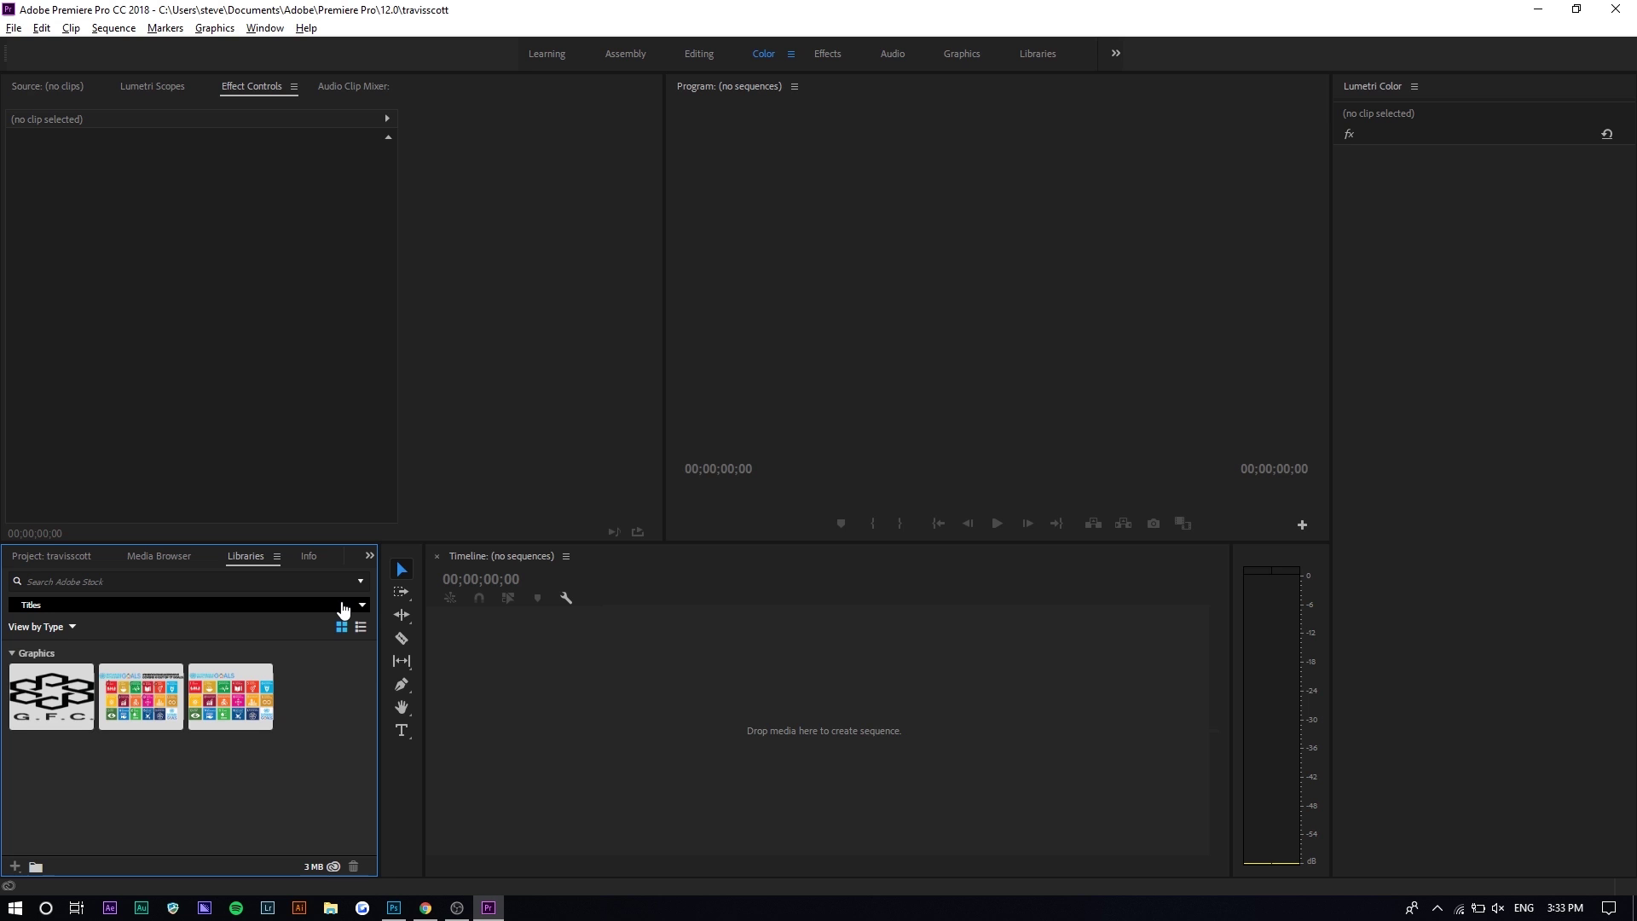
{"action": "left_click", "coordinate": [240, 586]}
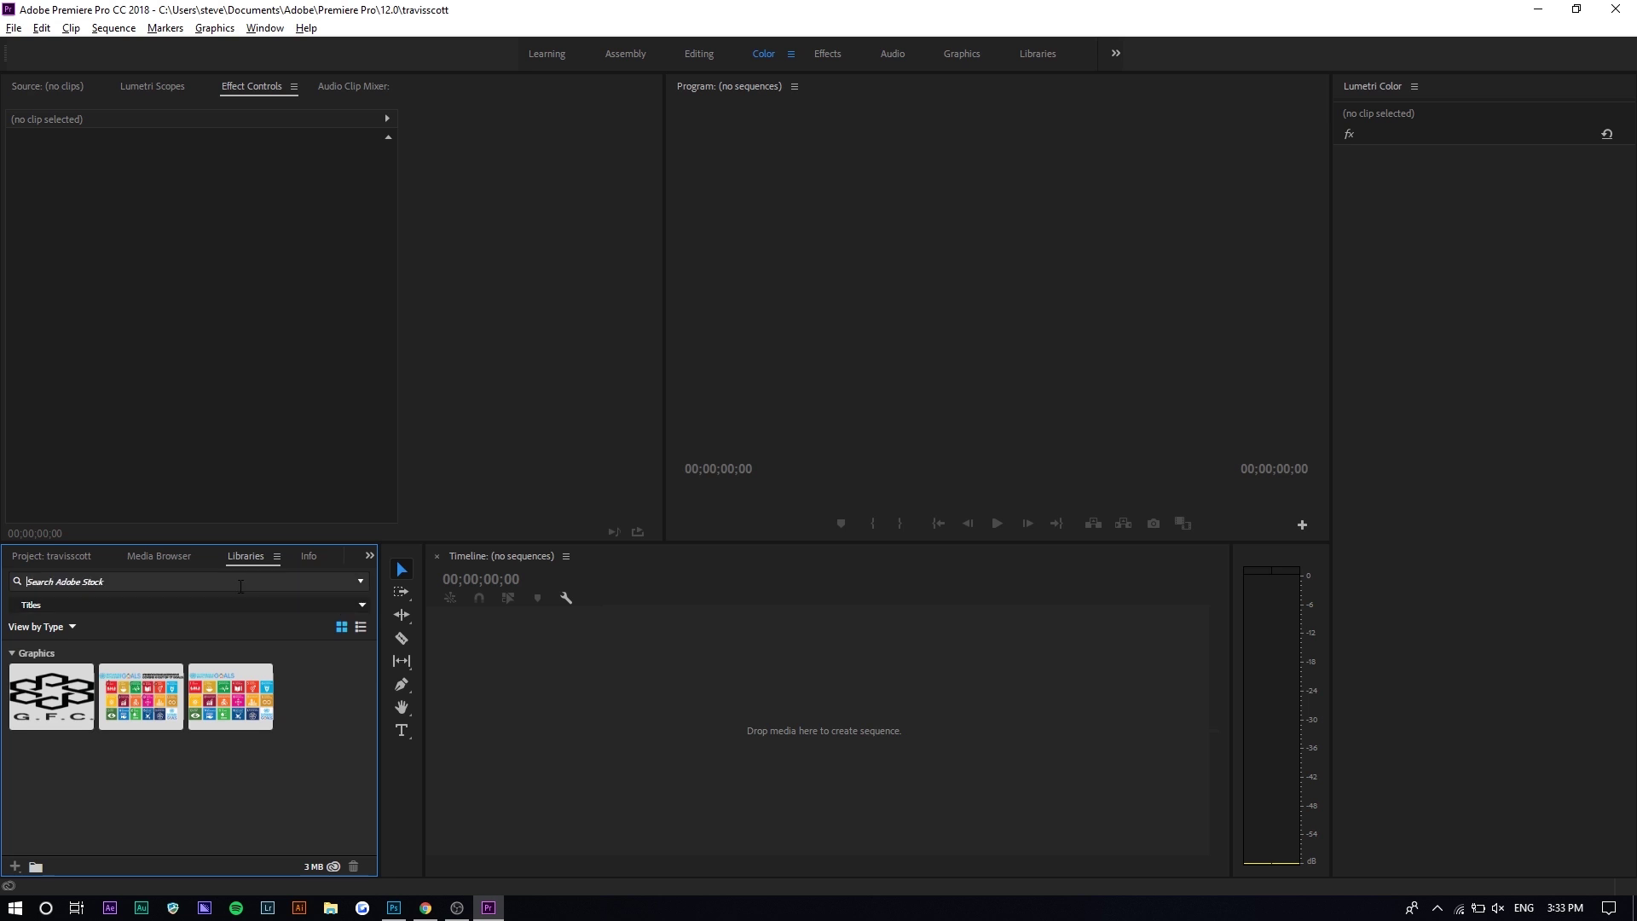
{"action": "type", "text": "stars"}
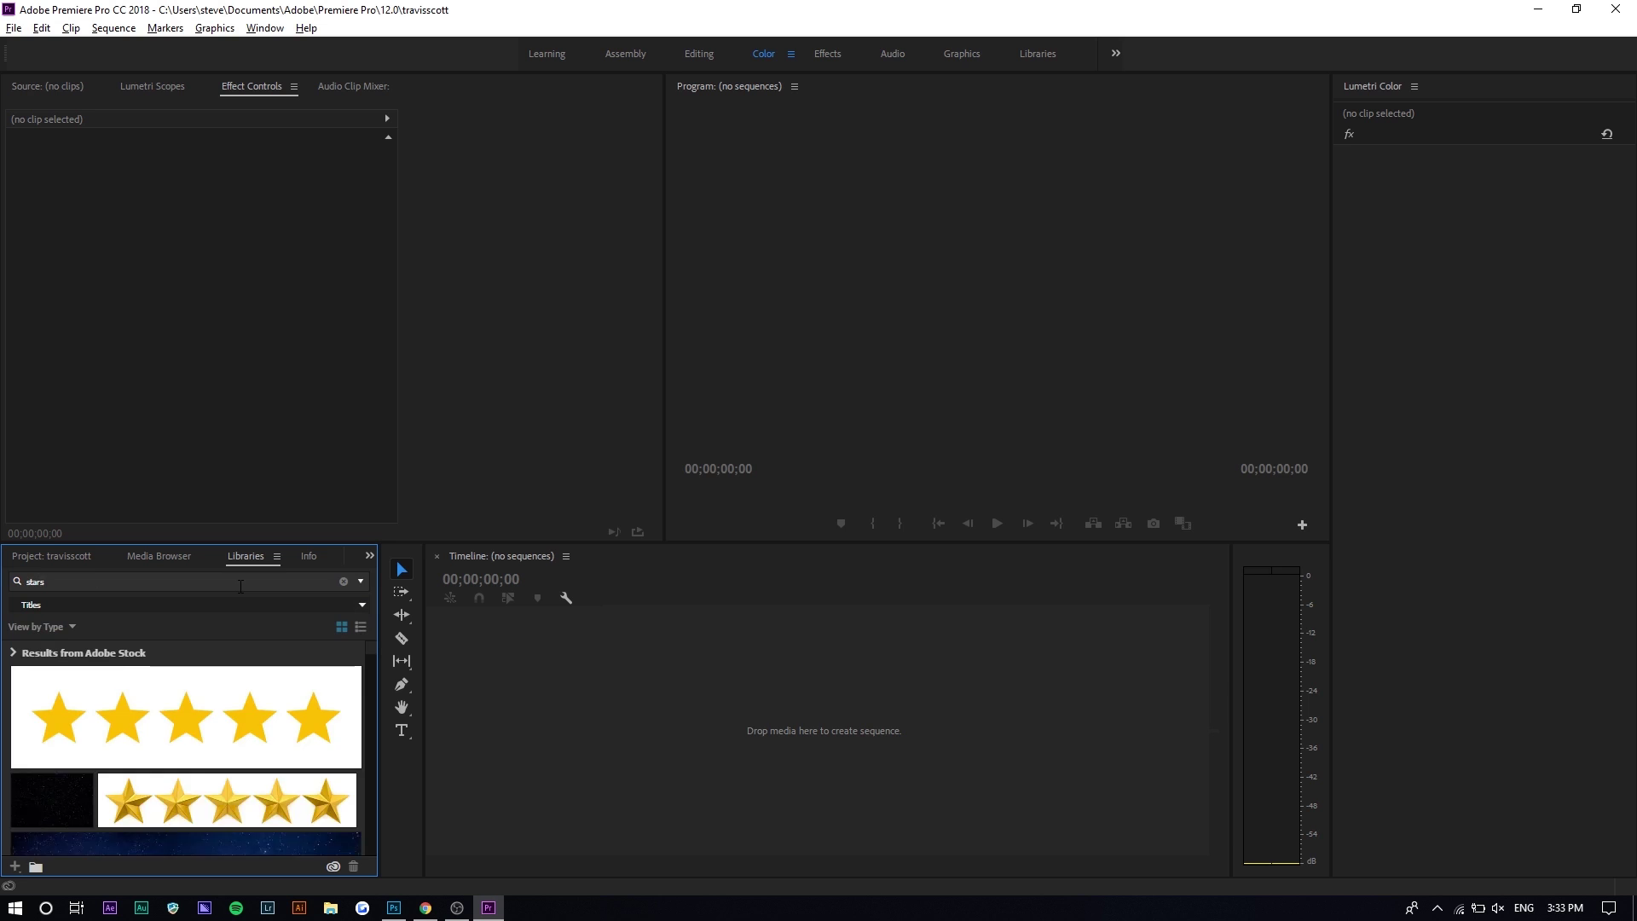
{"action": "left_click", "coordinate": [426, 907]}
Search Adobe Stock videos for 'stars' and close the downloads shelf
{"action": "left_click", "coordinate": [535, 356]}
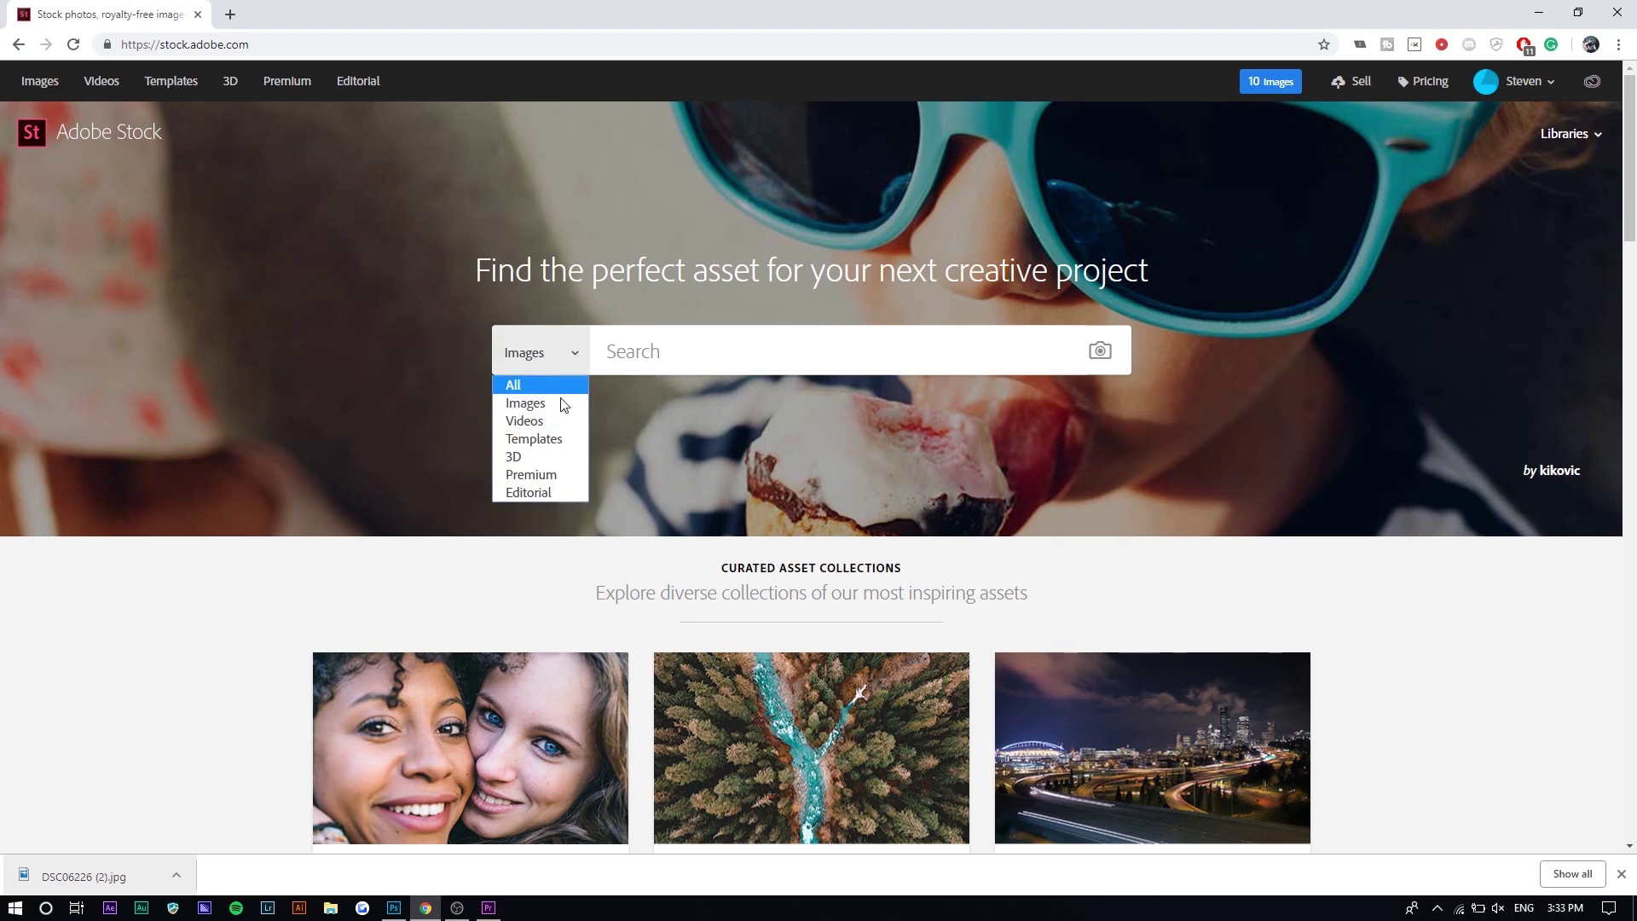
{"action": "left_click", "coordinate": [522, 421]}
{"action": "left_click", "coordinate": [687, 340]}
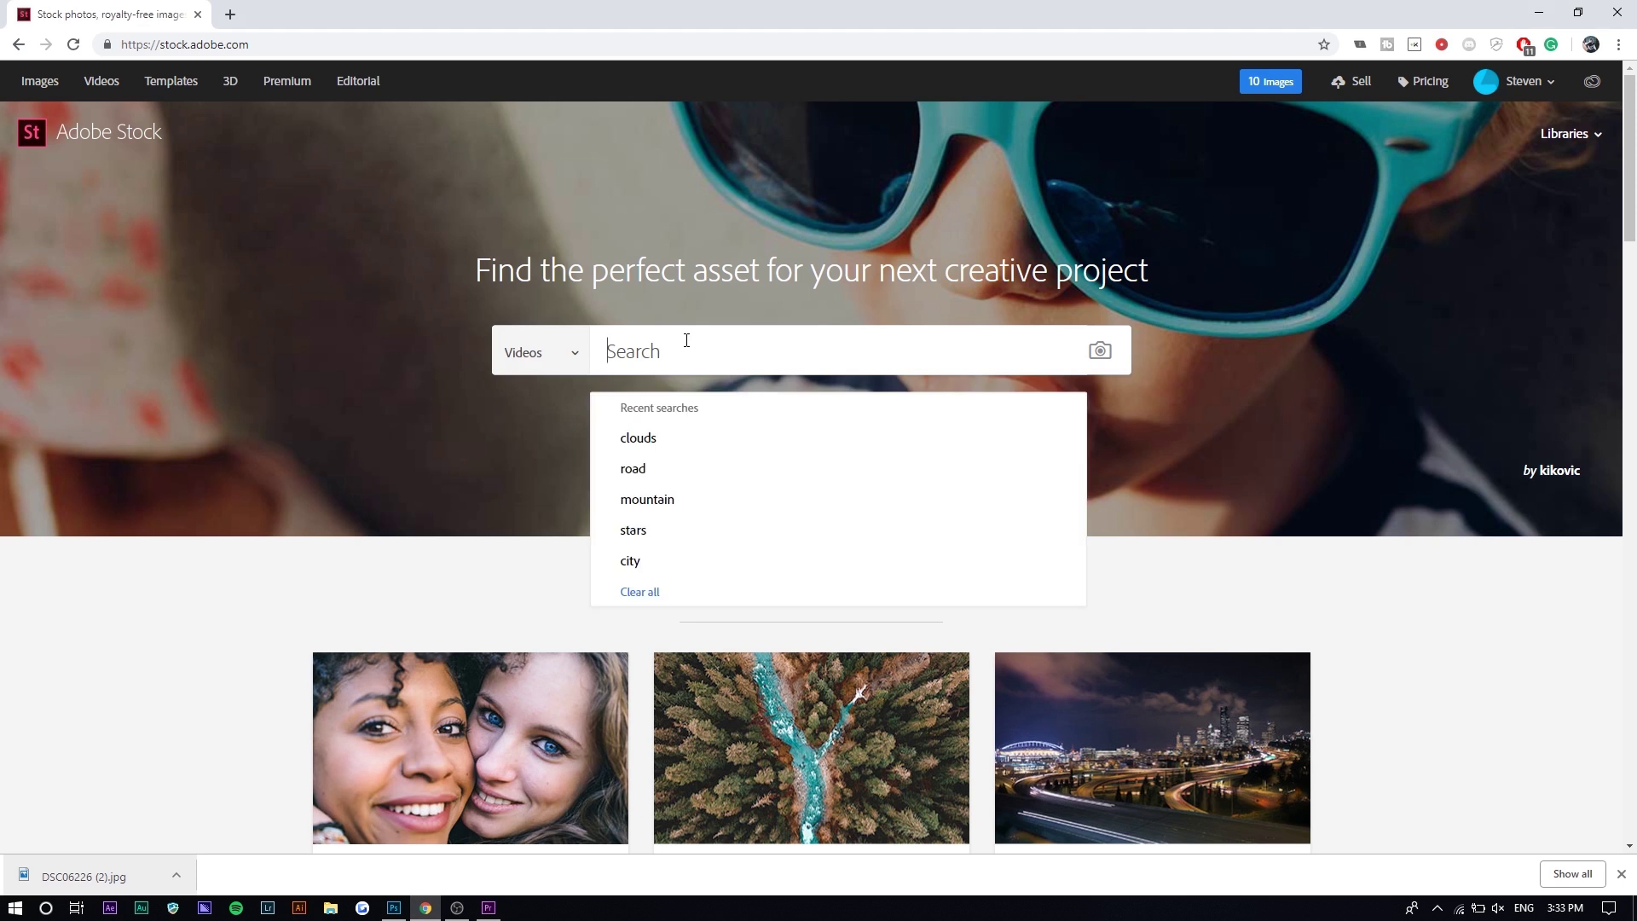
{"action": "type", "text": "stars"}
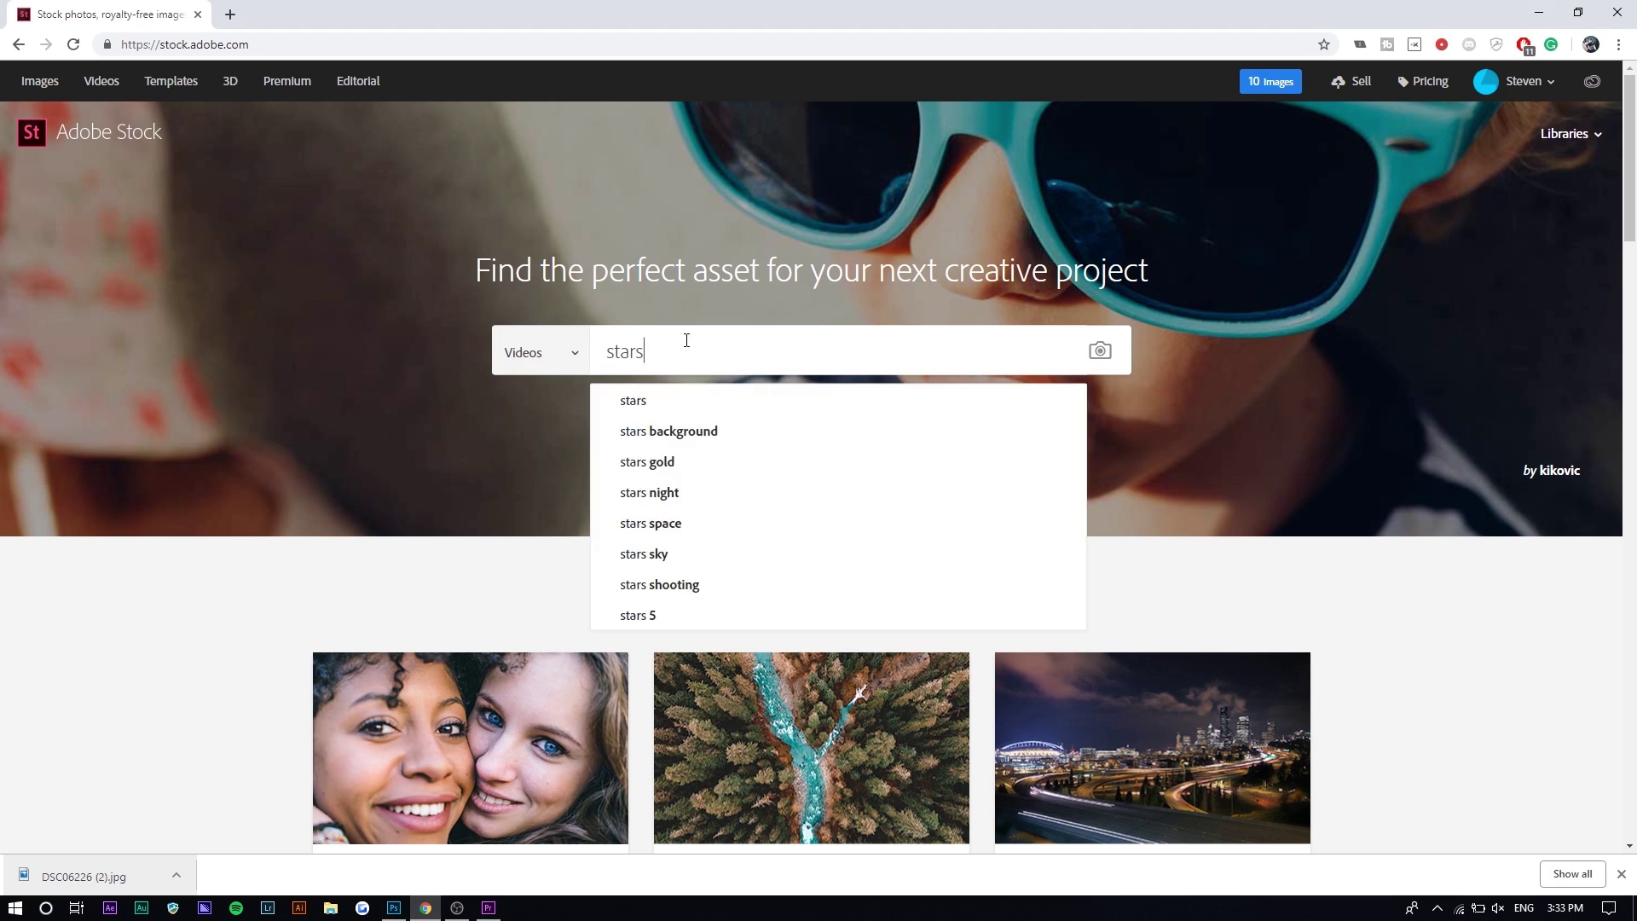
{"action": "key", "text": "Return"}
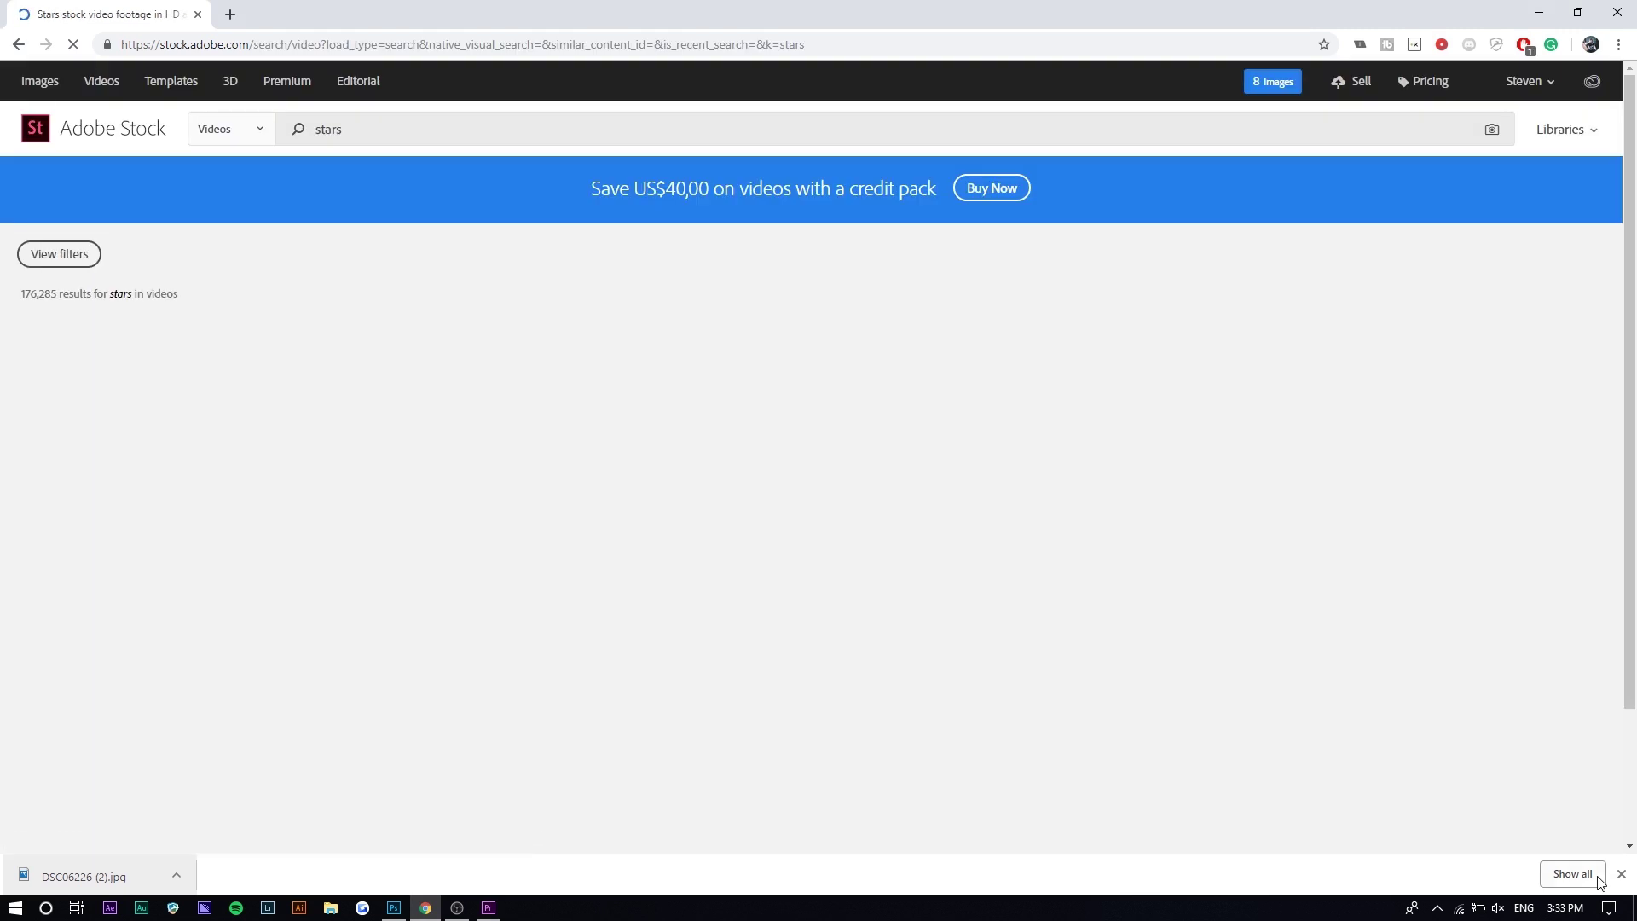
{"action": "left_click", "coordinate": [1619, 875]}
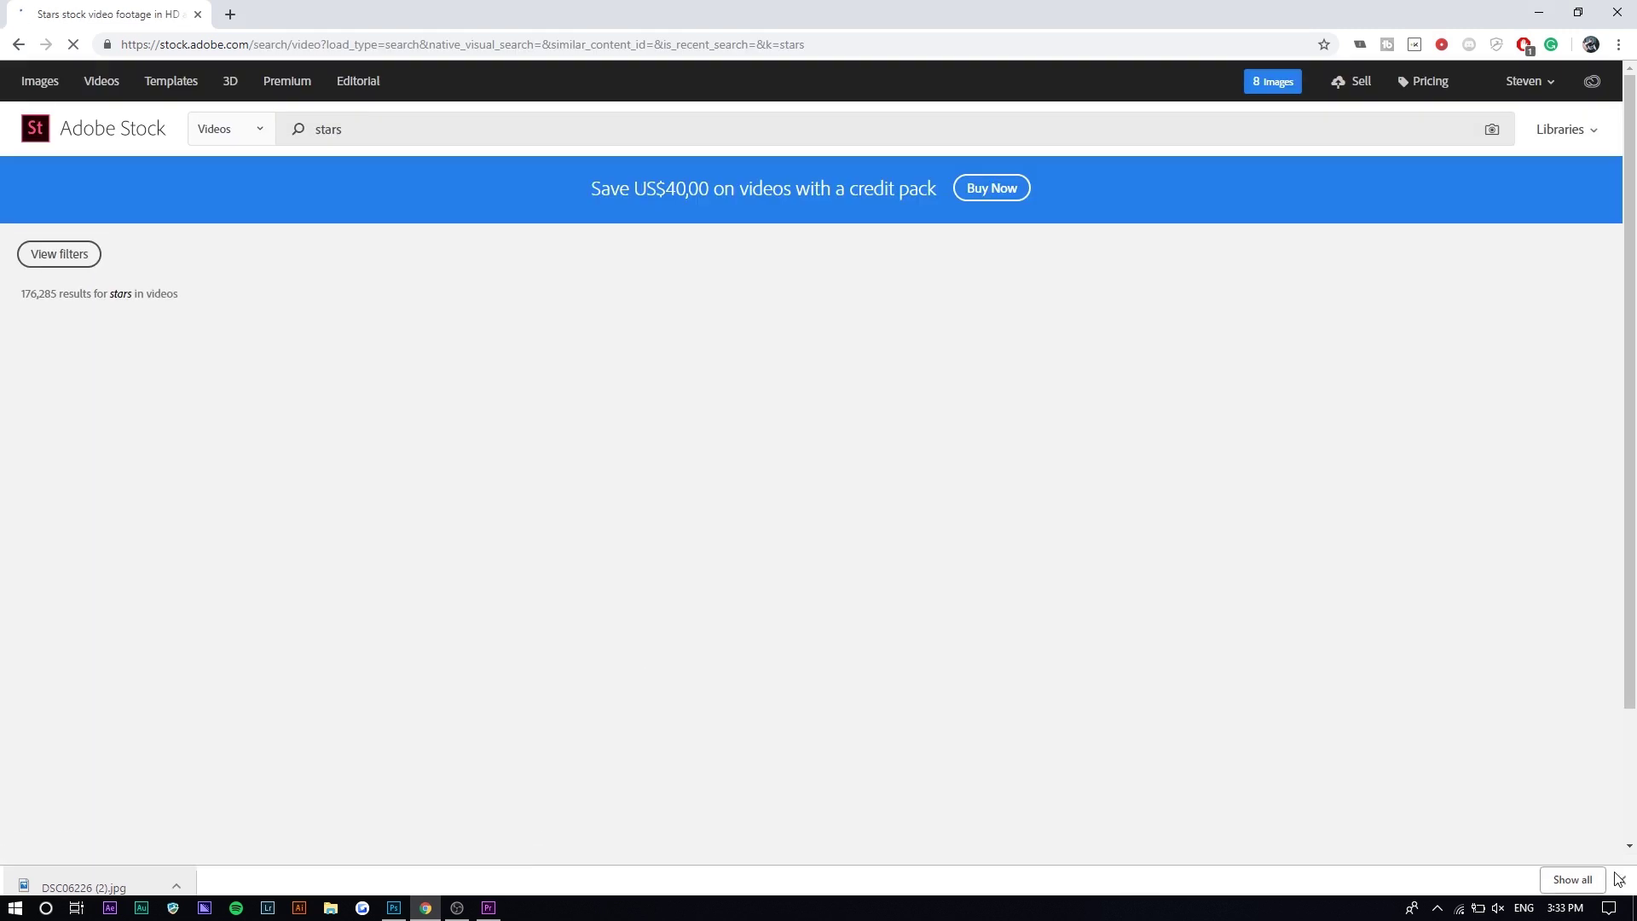
{"action": "scroll", "coordinate": [77, 330], "scroll_direction": "down", "scroll_amount": 1}
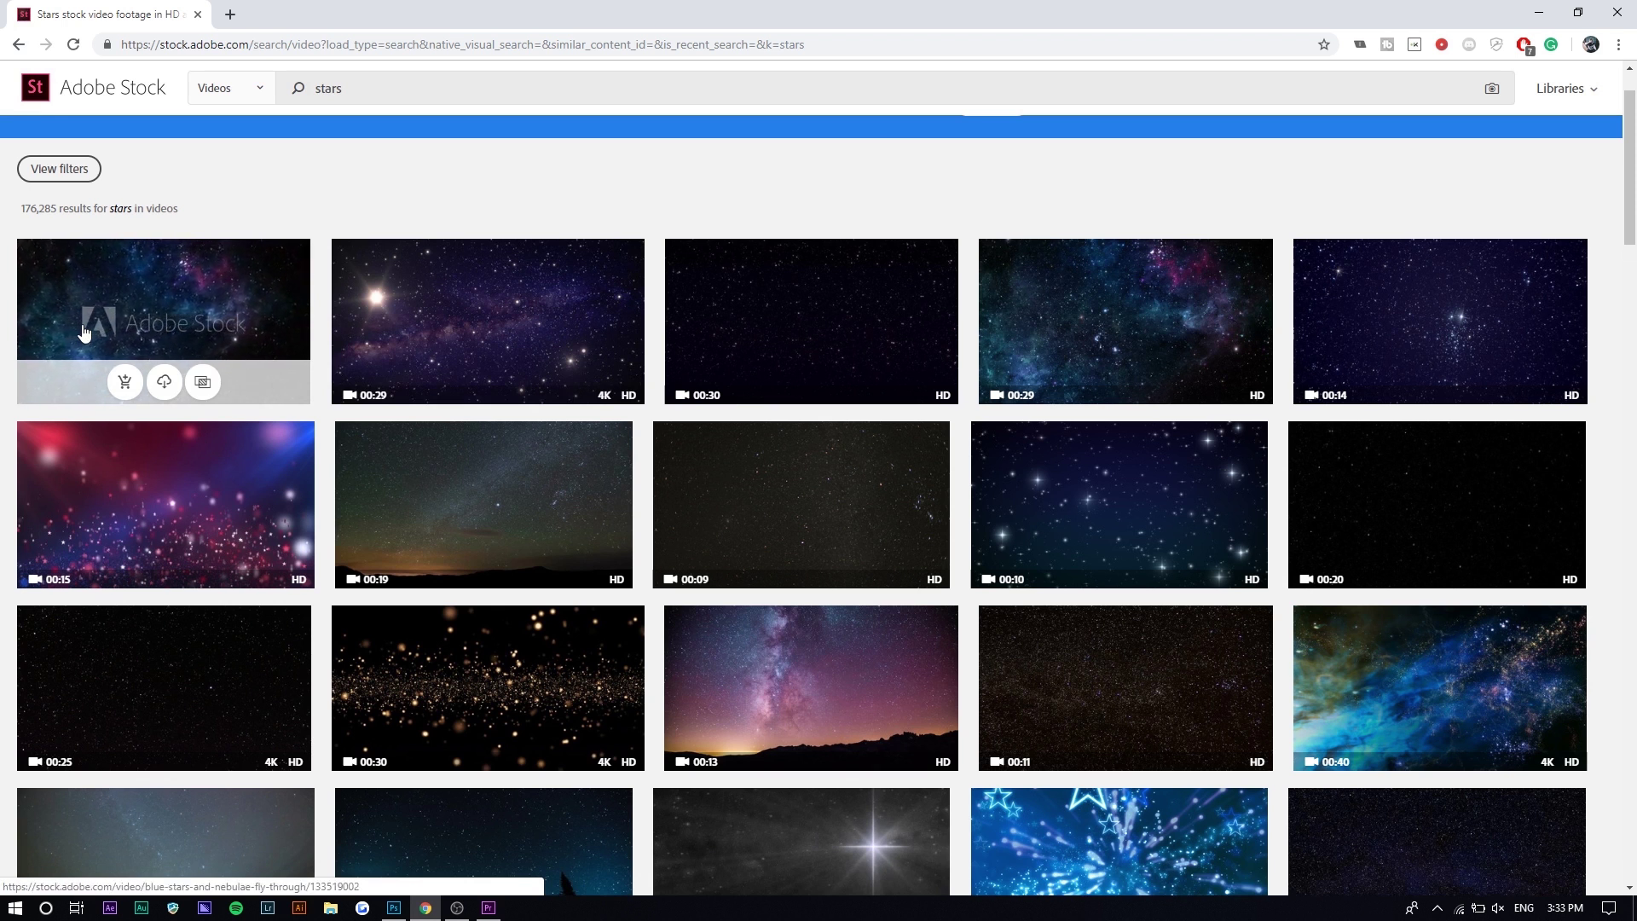
Compare results with the concert photo, then open the Stylish Red and Blue Stars Looping Motion Background details
{"action": "mouse_move", "coordinate": [288, 560]}
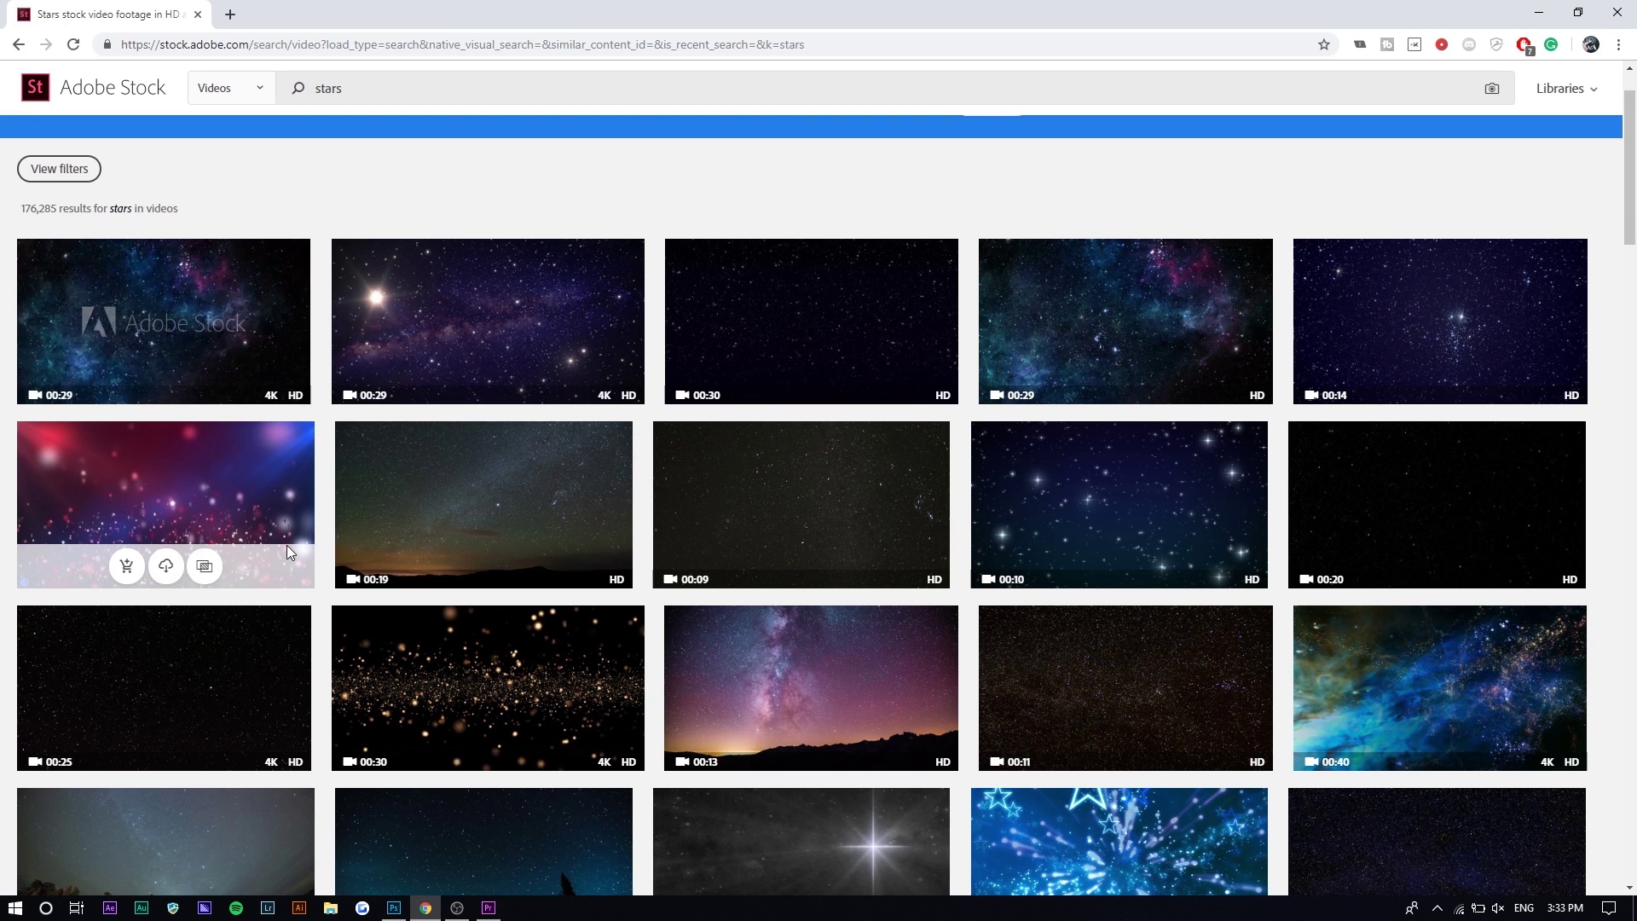
{"action": "left_click", "coordinate": [394, 907]}
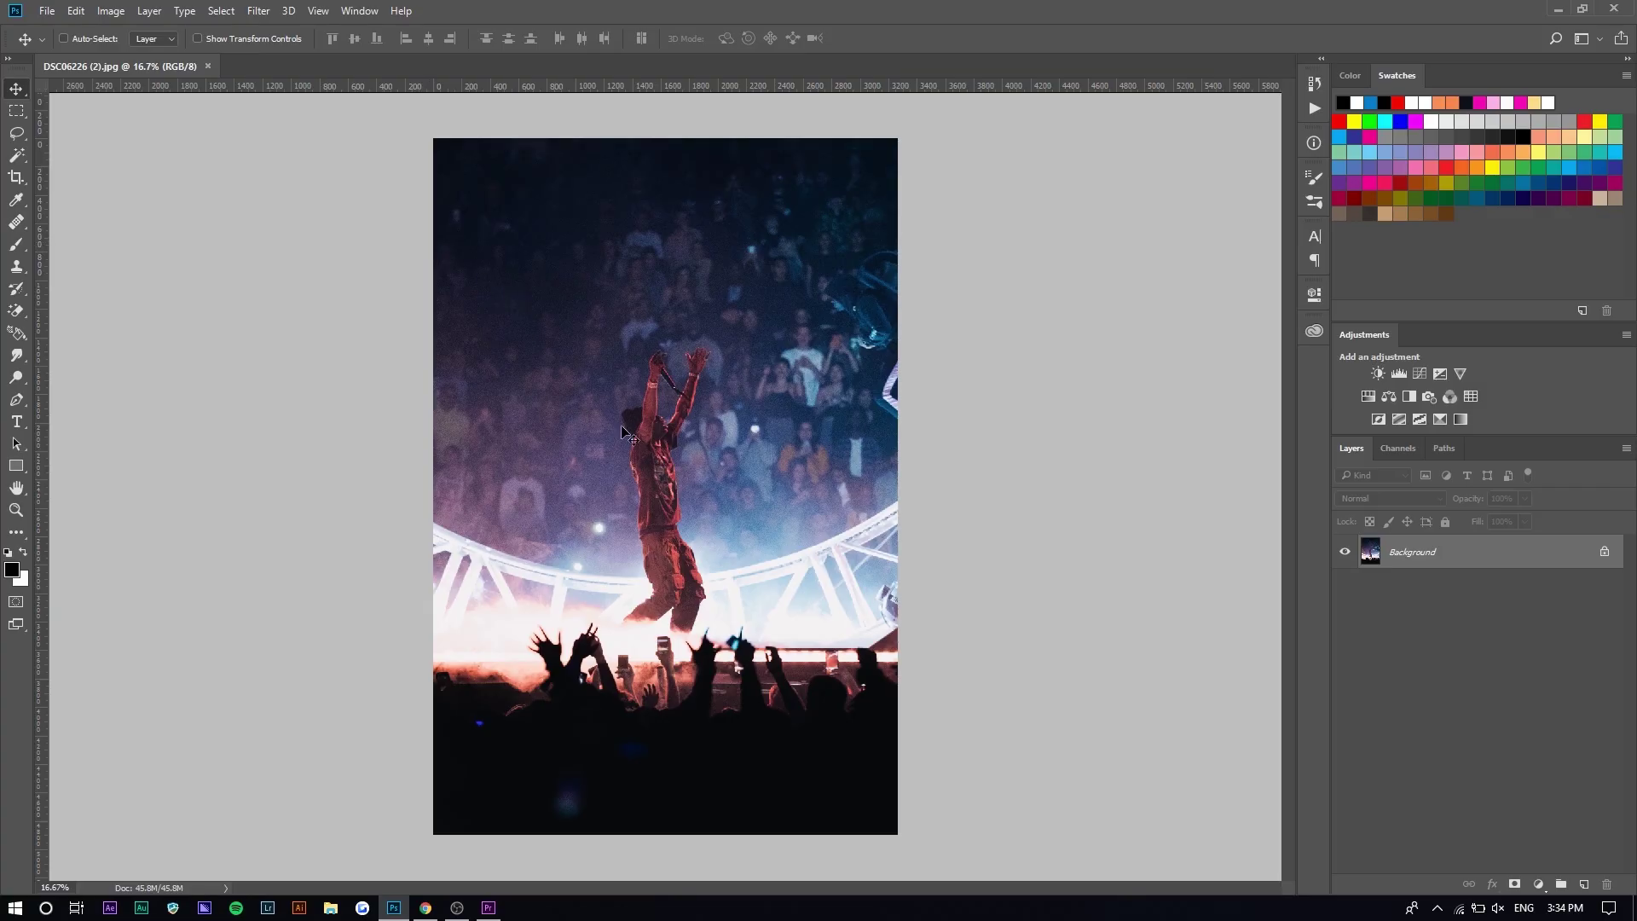
{"action": "left_click", "coordinate": [426, 907]}
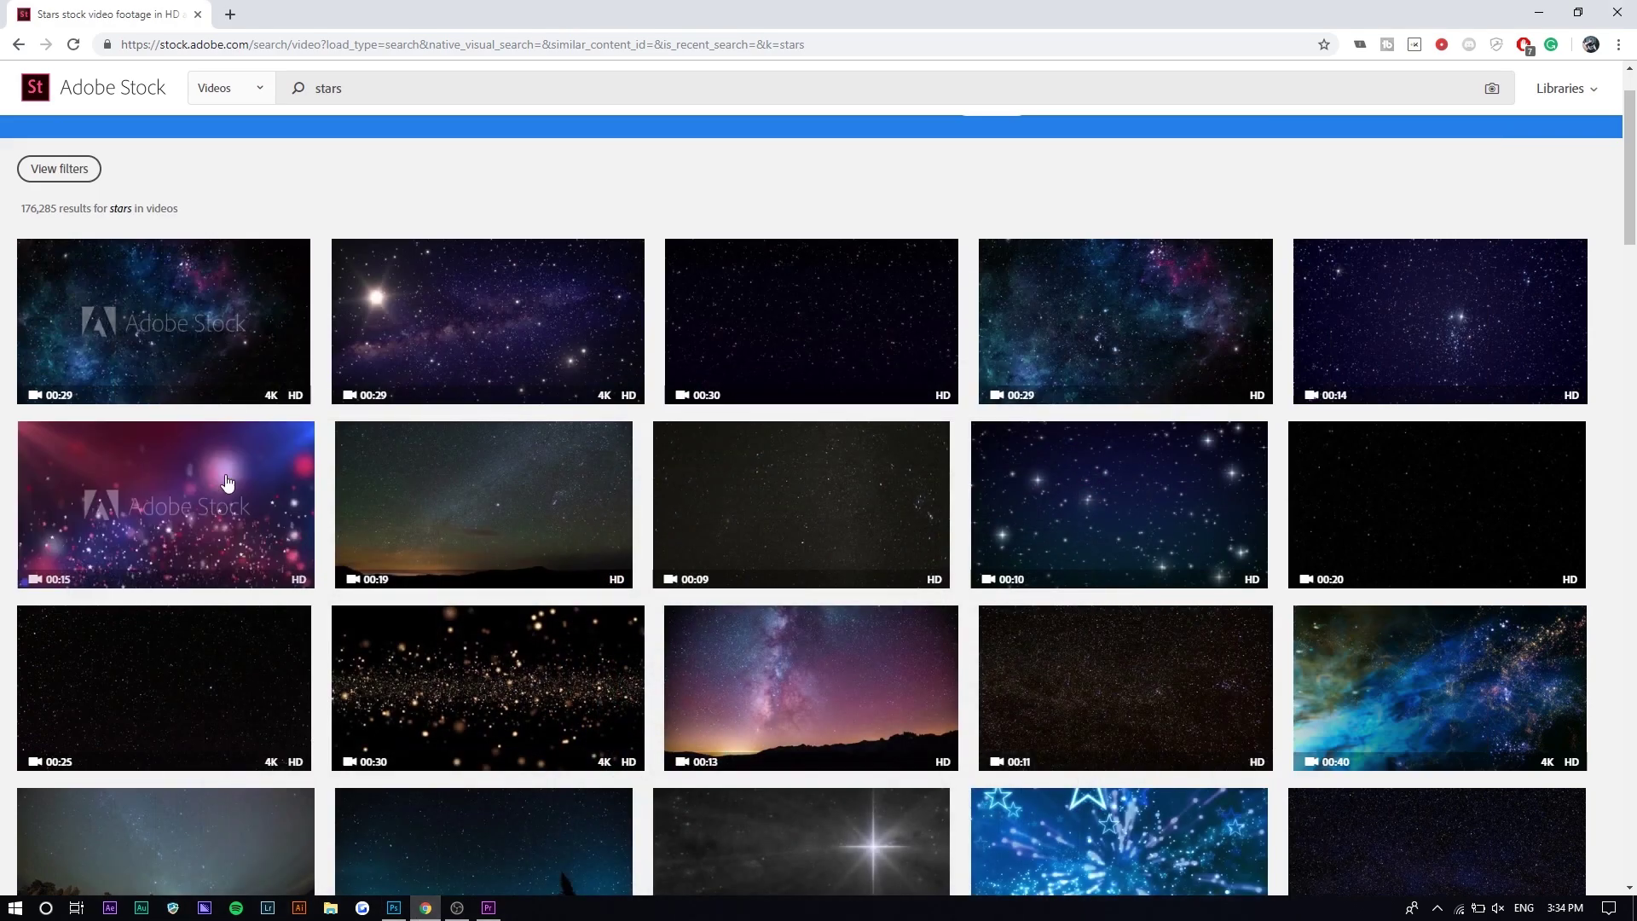
{"action": "scroll", "coordinate": [227, 482], "scroll_direction": "down", "scroll_amount": 2}
{"action": "scroll", "coordinate": [311, 509], "scroll_direction": "up", "scroll_amount": 2}
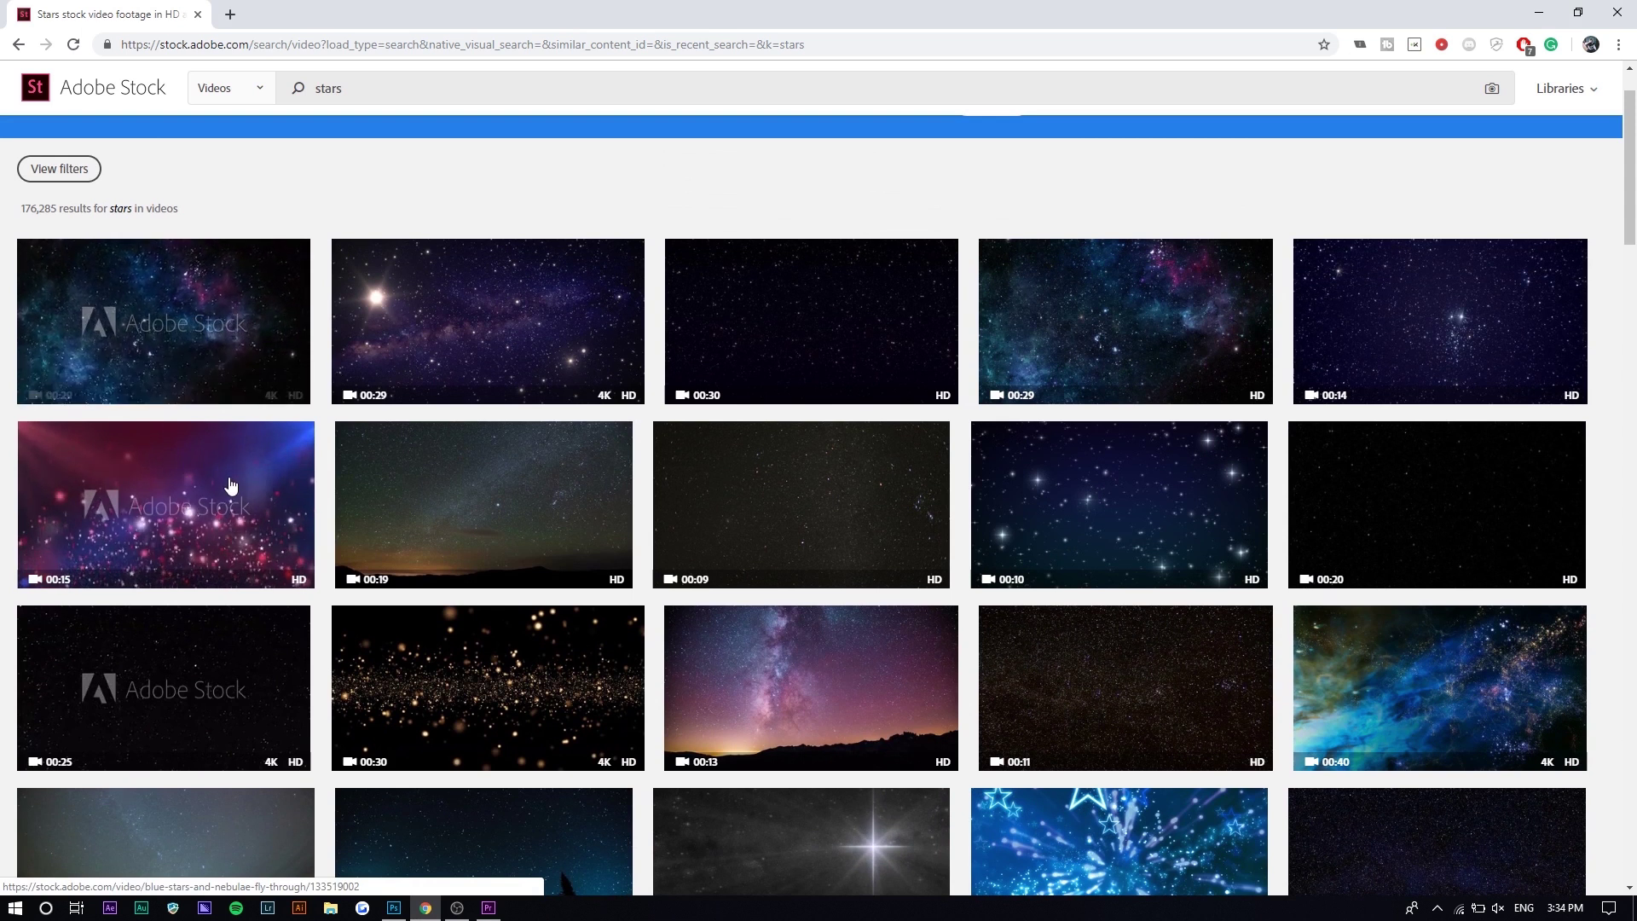
{"action": "left_click", "coordinate": [394, 907]}
{"action": "left_click", "coordinate": [426, 909]}
{"action": "mouse_move", "coordinate": [168, 537]}
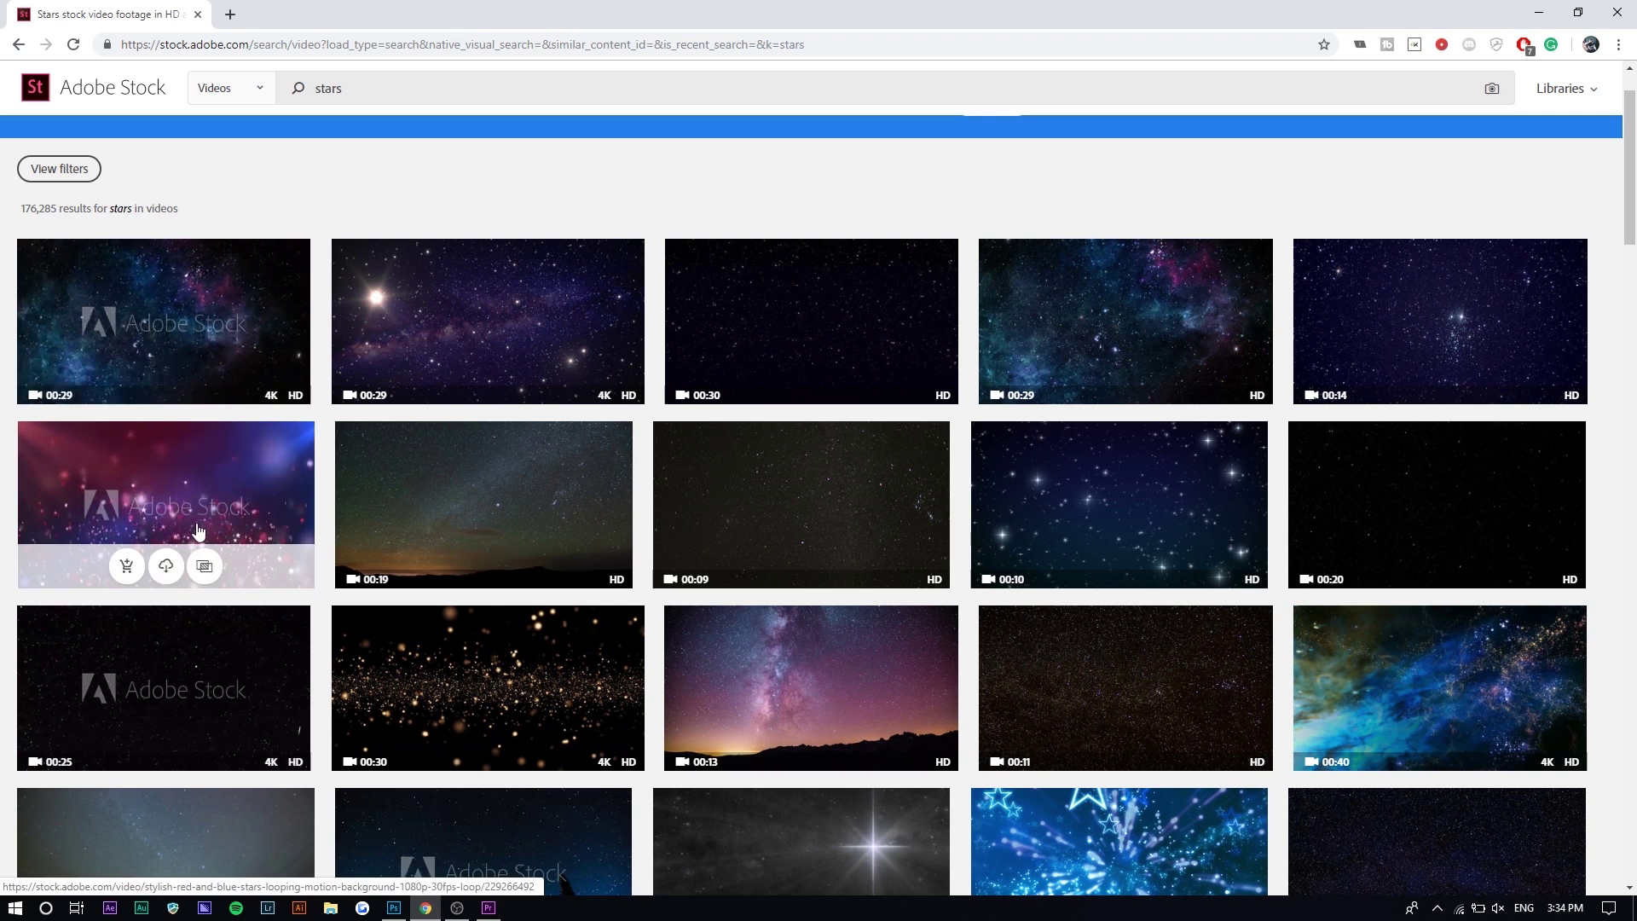
{"action": "left_click", "coordinate": [171, 484]}
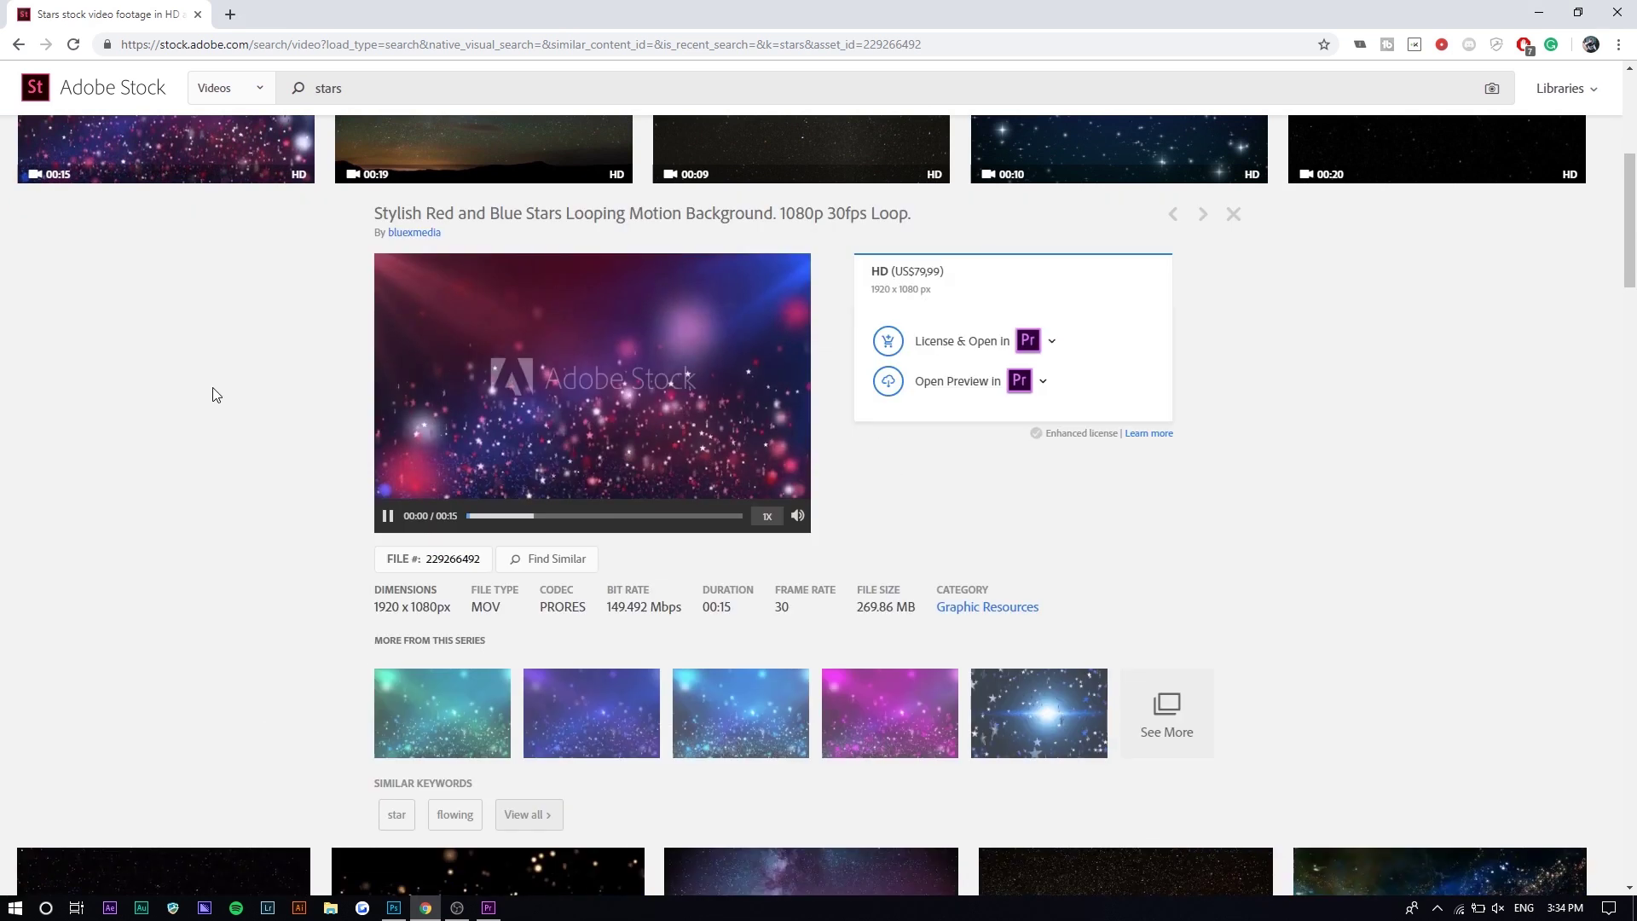
Save the red and blue stars preview to the Downloads library and send it to Premiere Pro
{"action": "left_click", "coordinate": [1042, 382]}
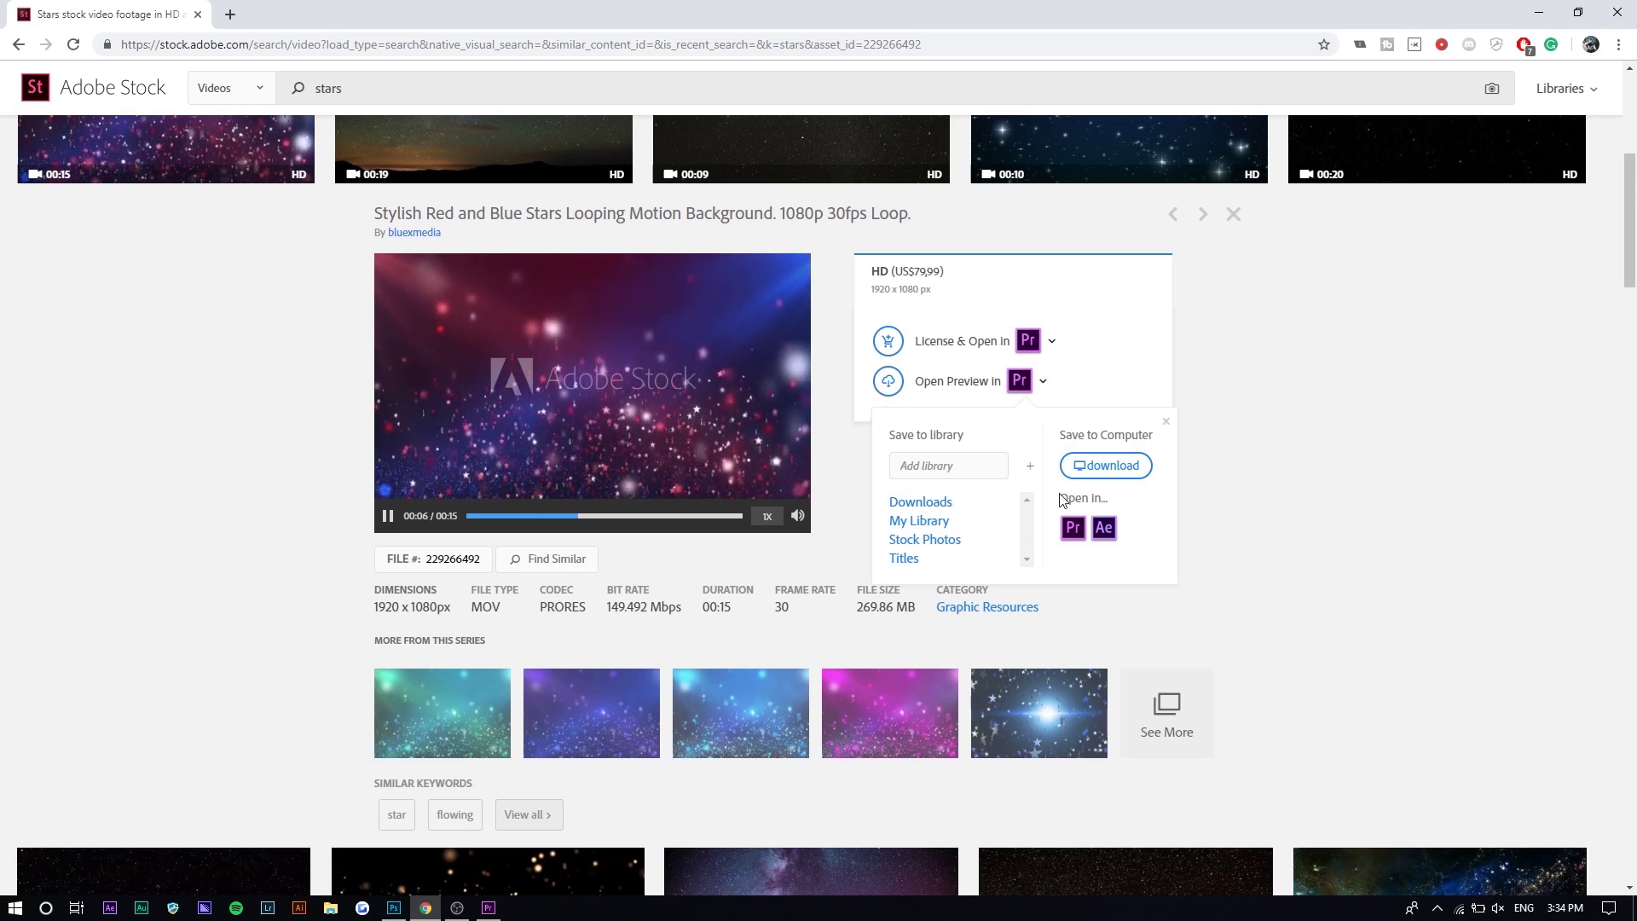
{"action": "left_click", "coordinate": [1072, 529]}
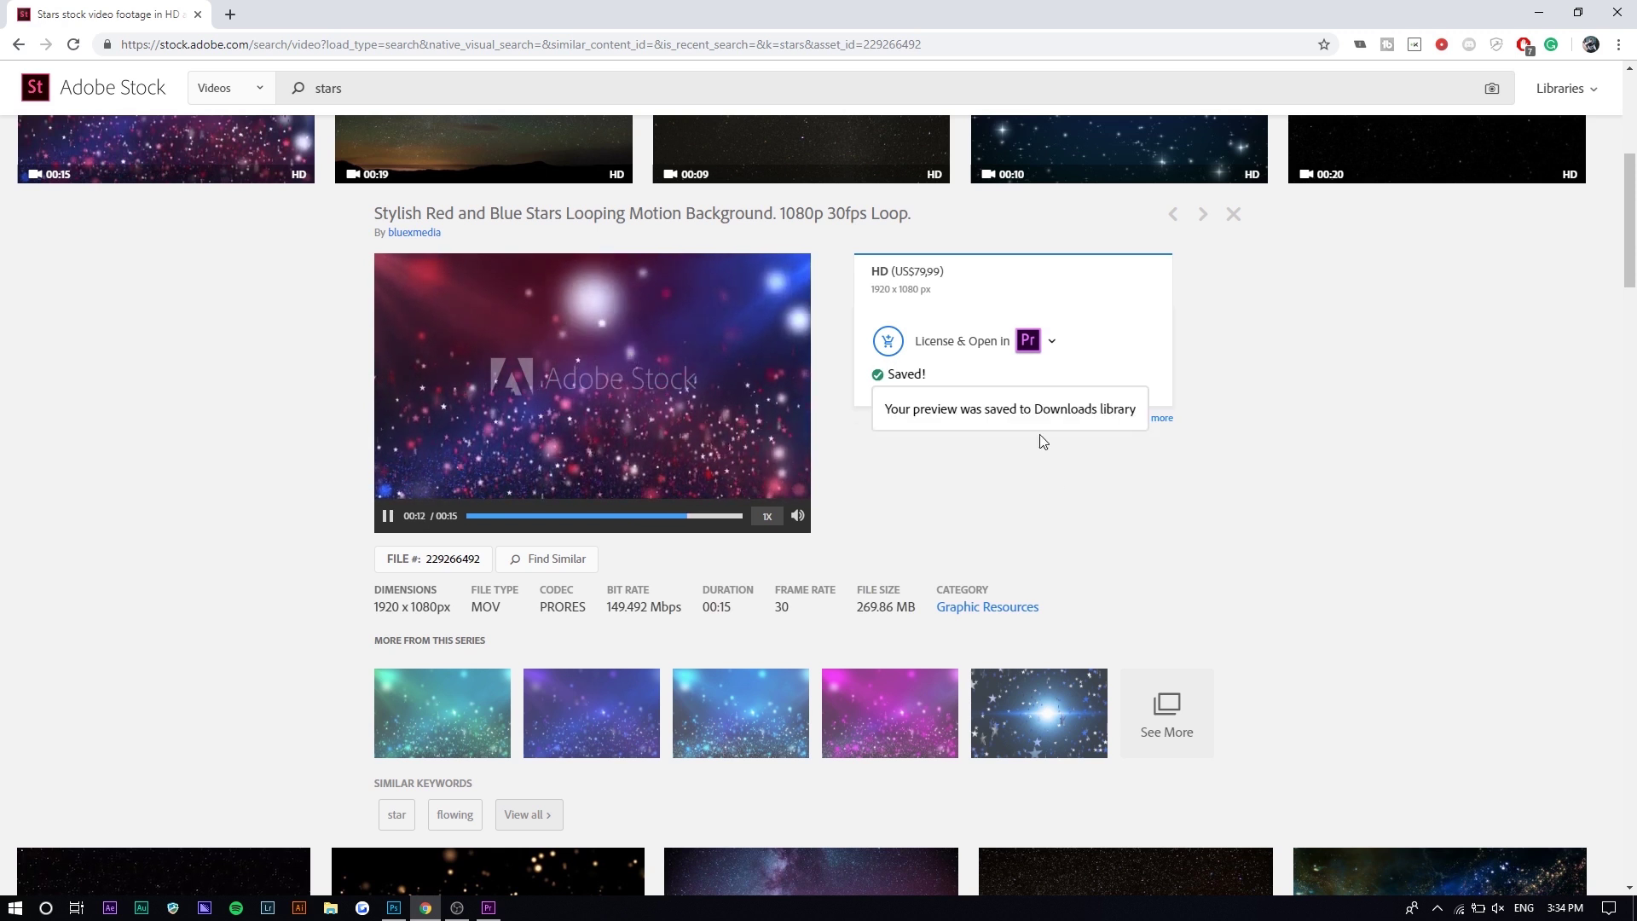
In Premiere's Downloads library, drag the stars clip into the Timeline to create a sequence
{"action": "left_click", "coordinate": [486, 909]}
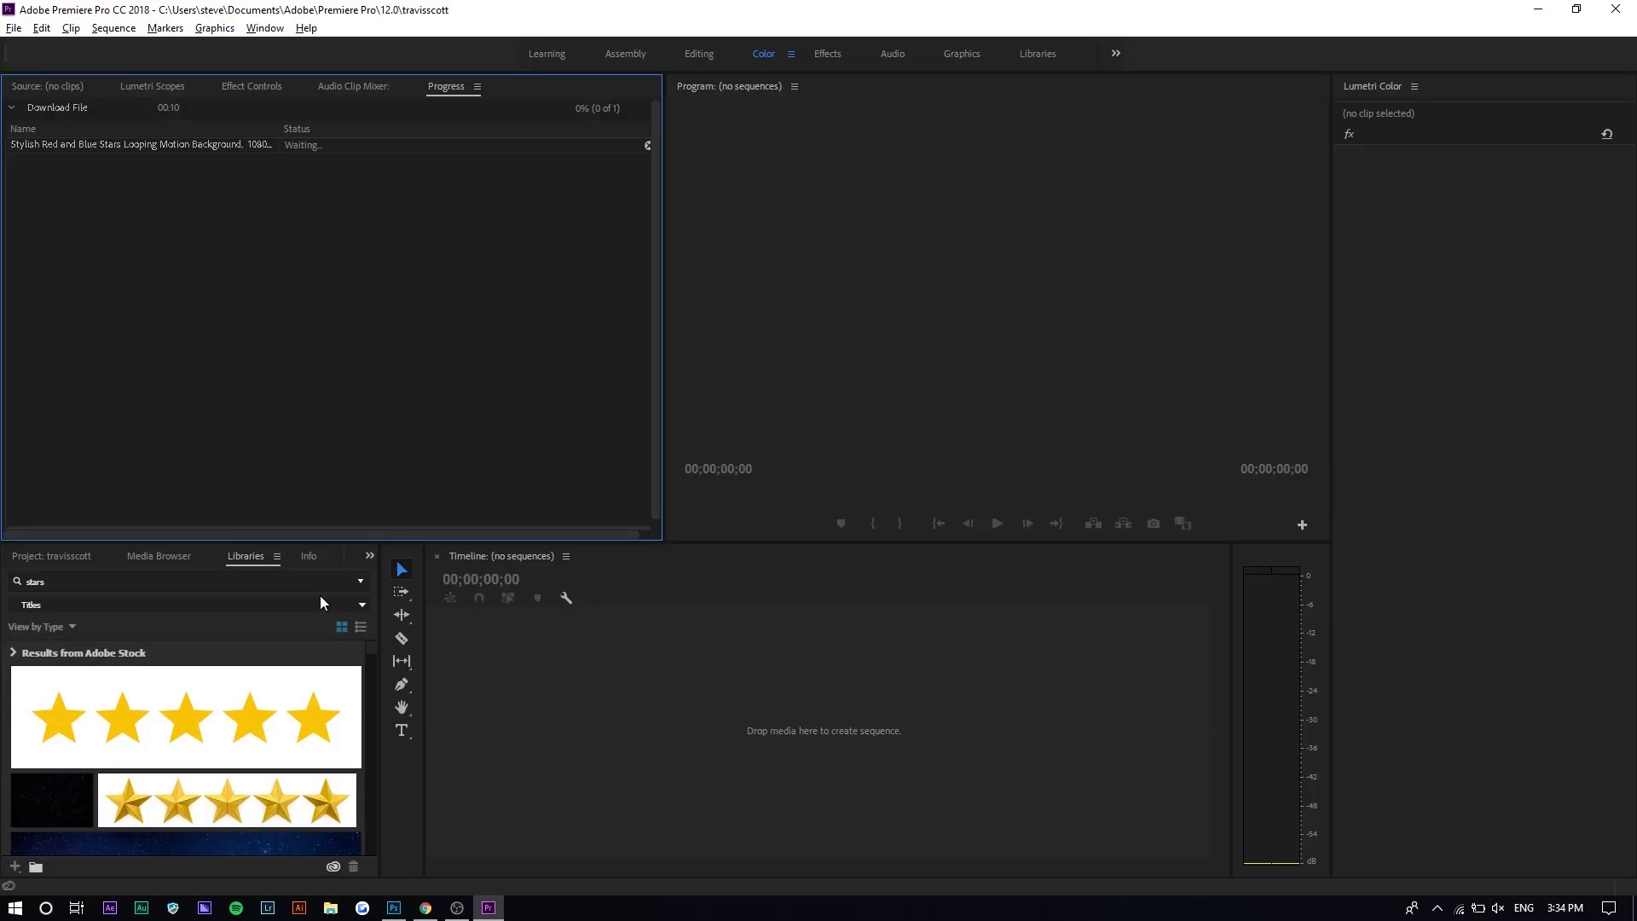
{"action": "left_click", "coordinate": [341, 604]}
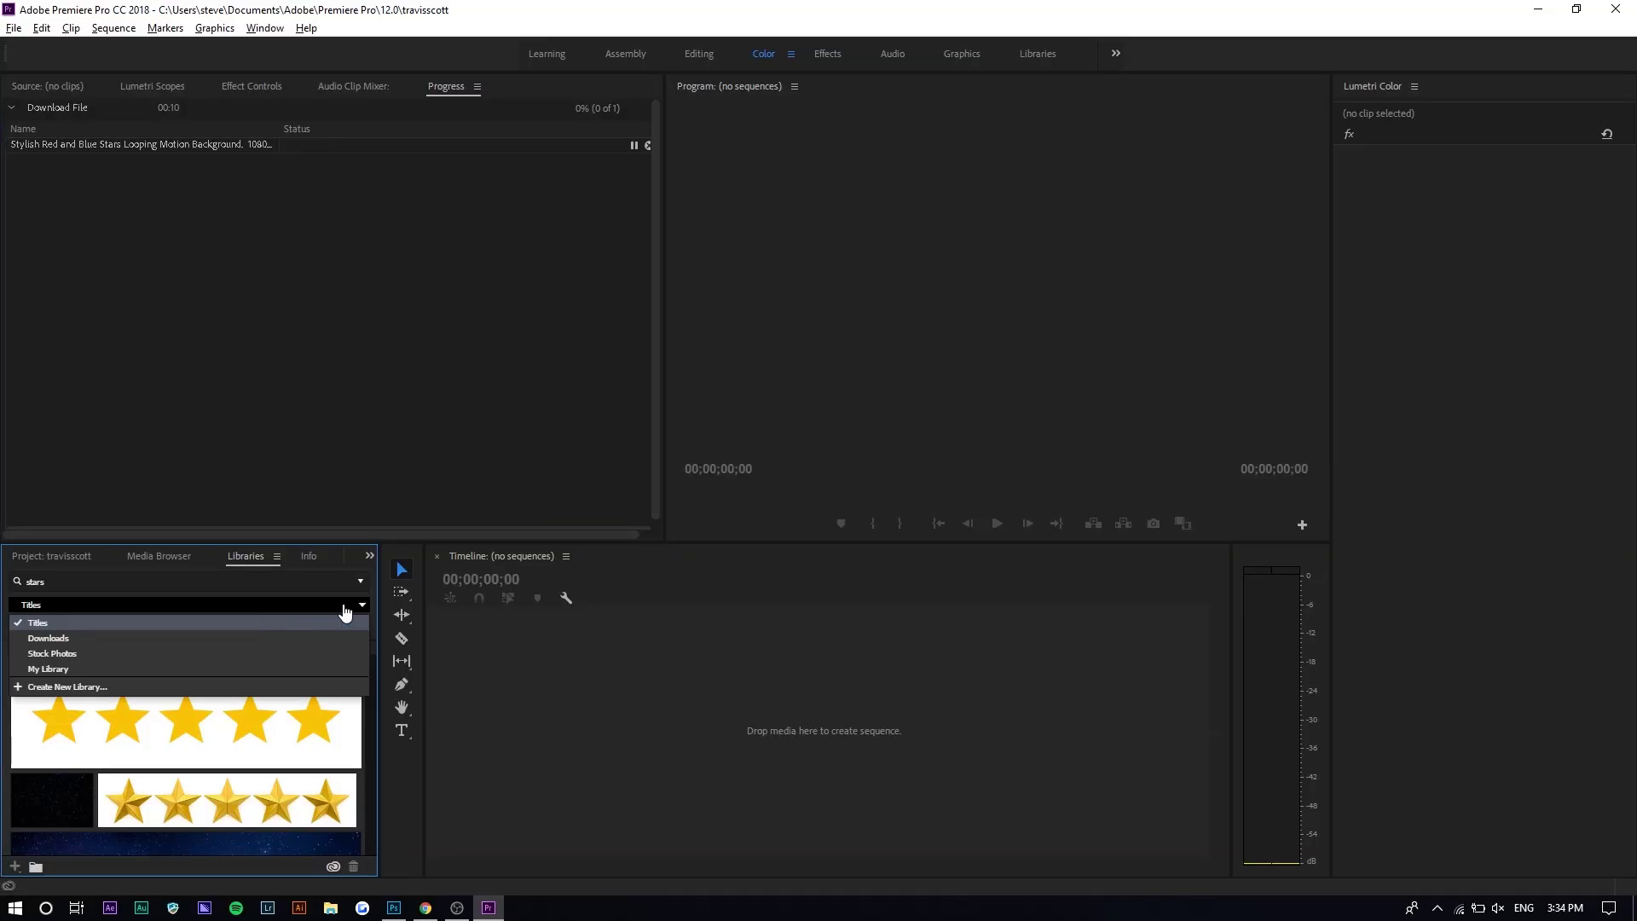
{"action": "left_click", "coordinate": [161, 642]}
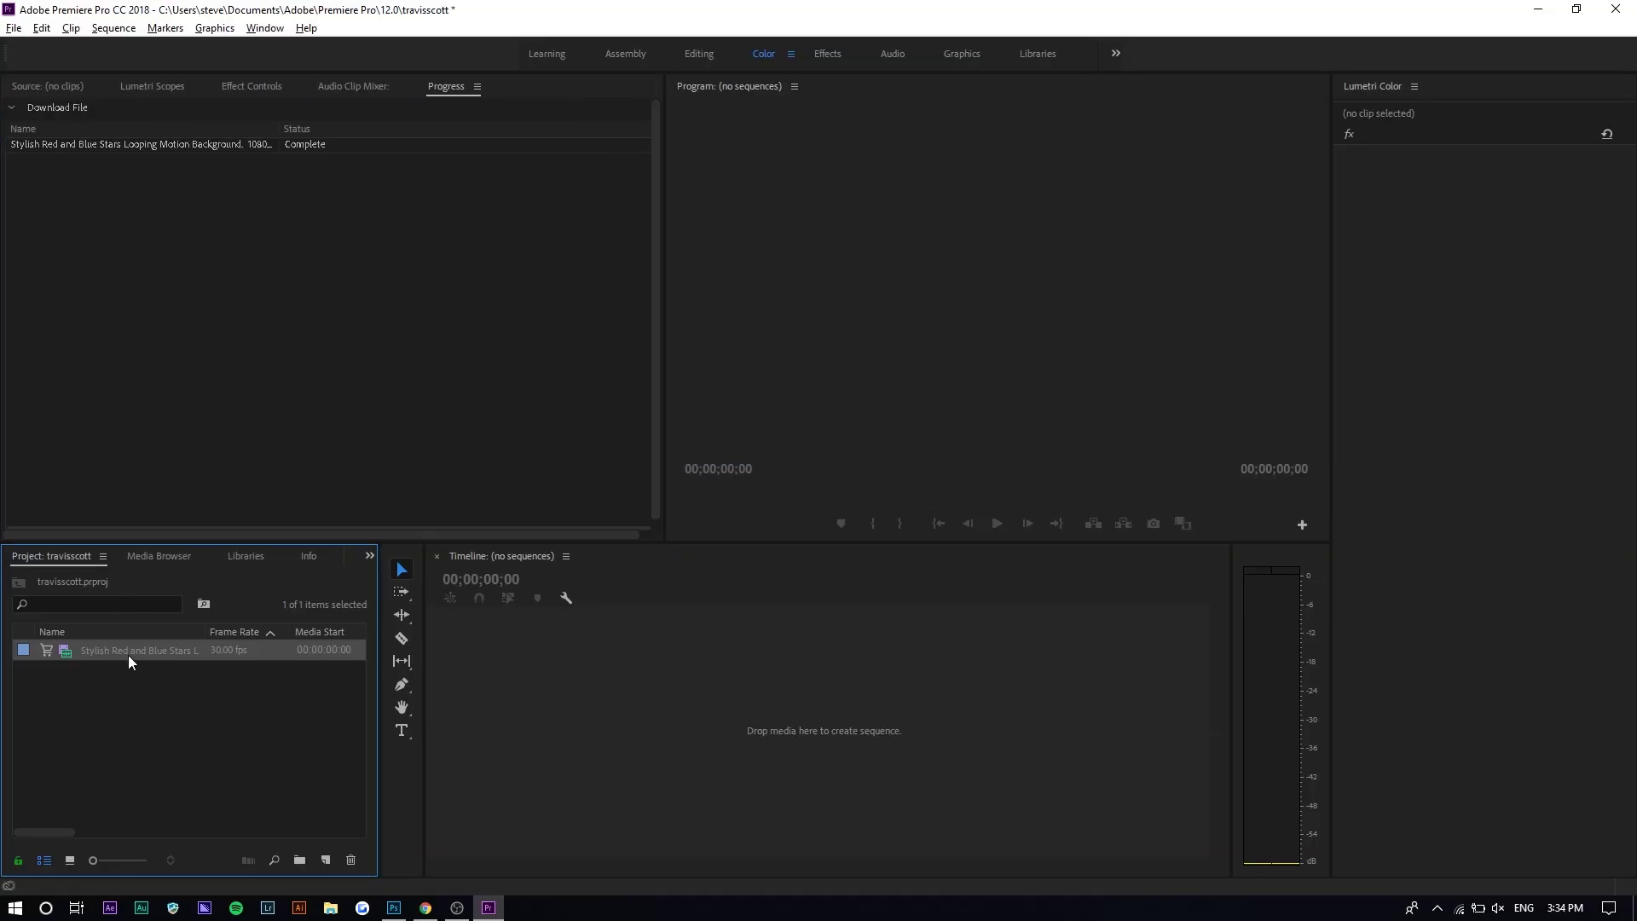
{"action": "left_click_drag", "start_coordinate": [166, 650], "coordinate": [596, 682]}
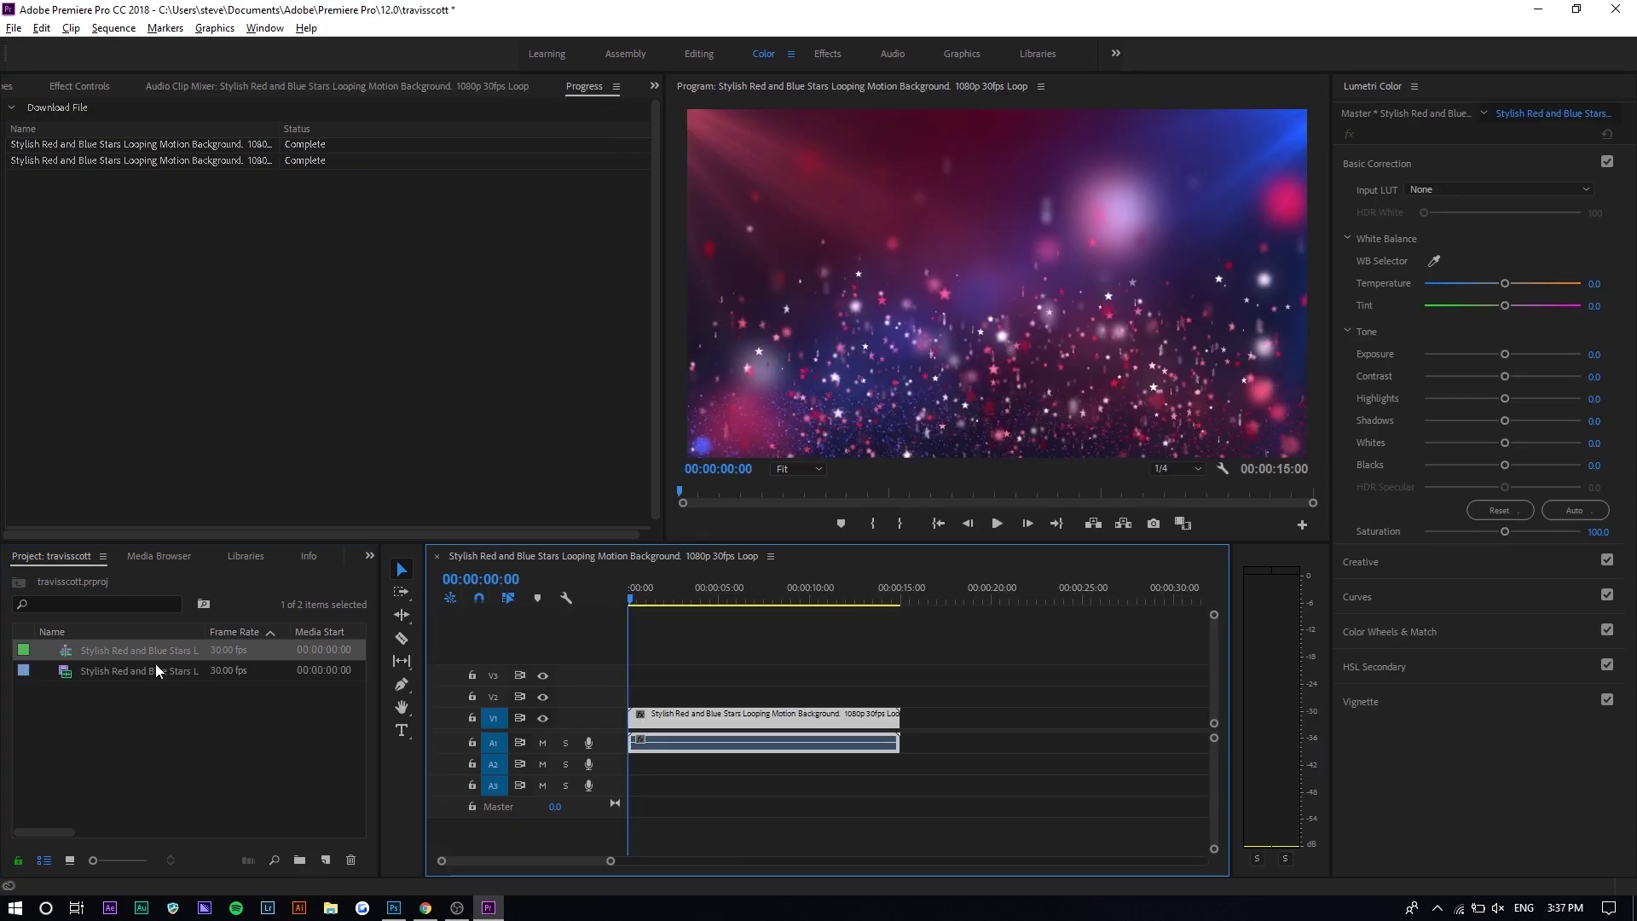
Preview the stars clip and bring up the sequence's Sequence Settings (1920×1080, 30 fps)
{"action": "left_click", "coordinate": [154, 668]}
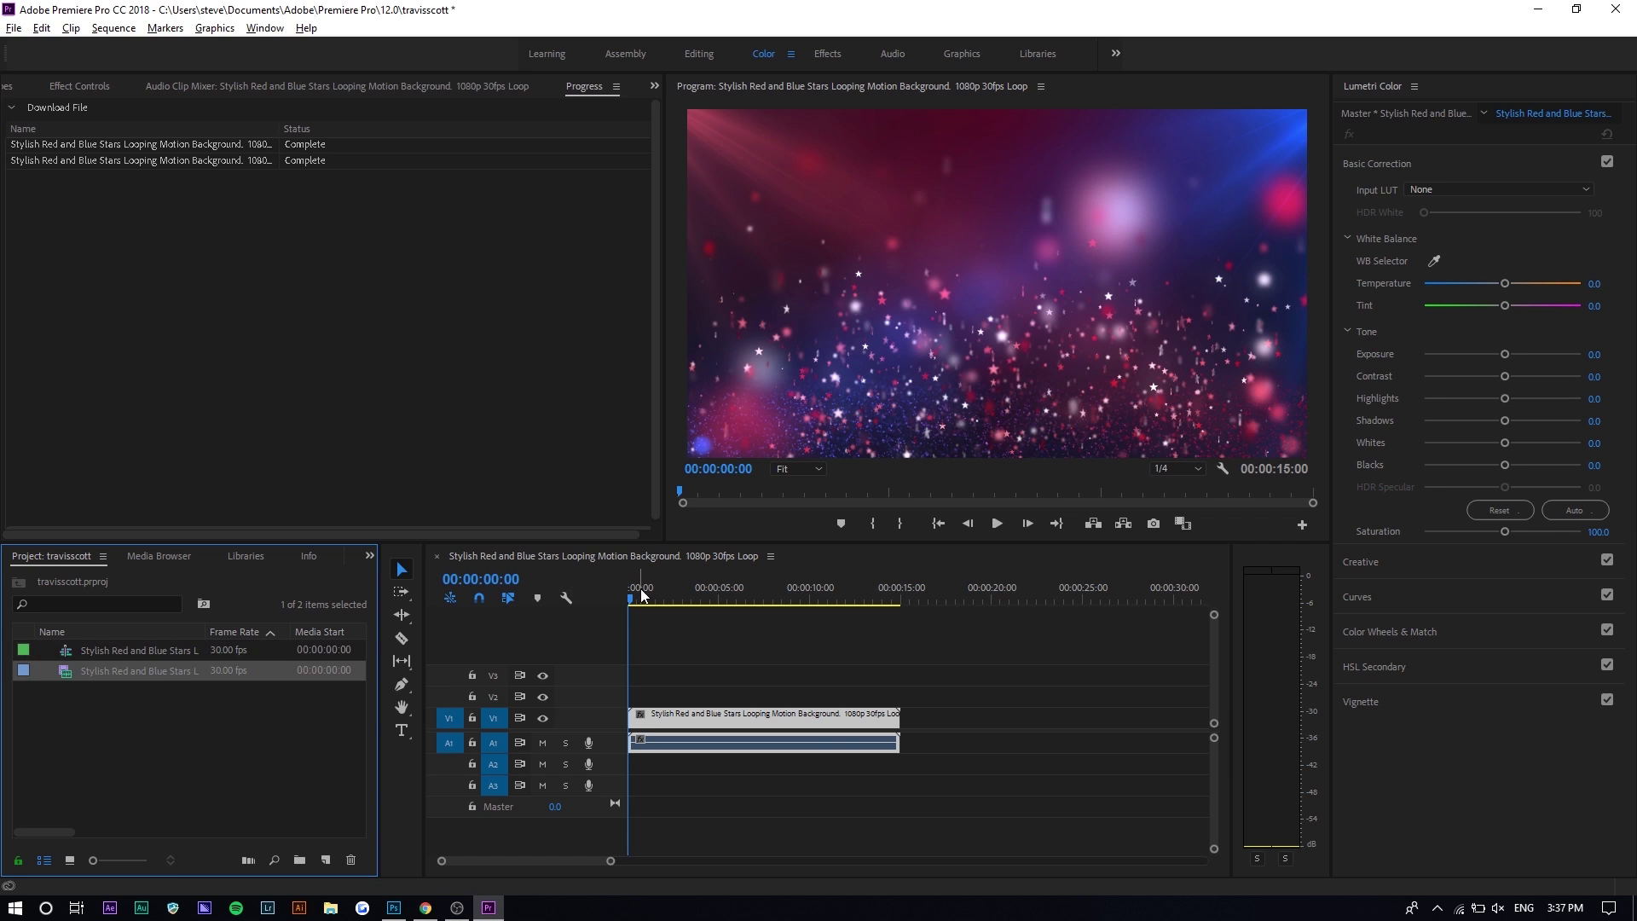
{"action": "left_click_drag", "start_coordinate": [644, 595], "coordinate": [325, 505]}
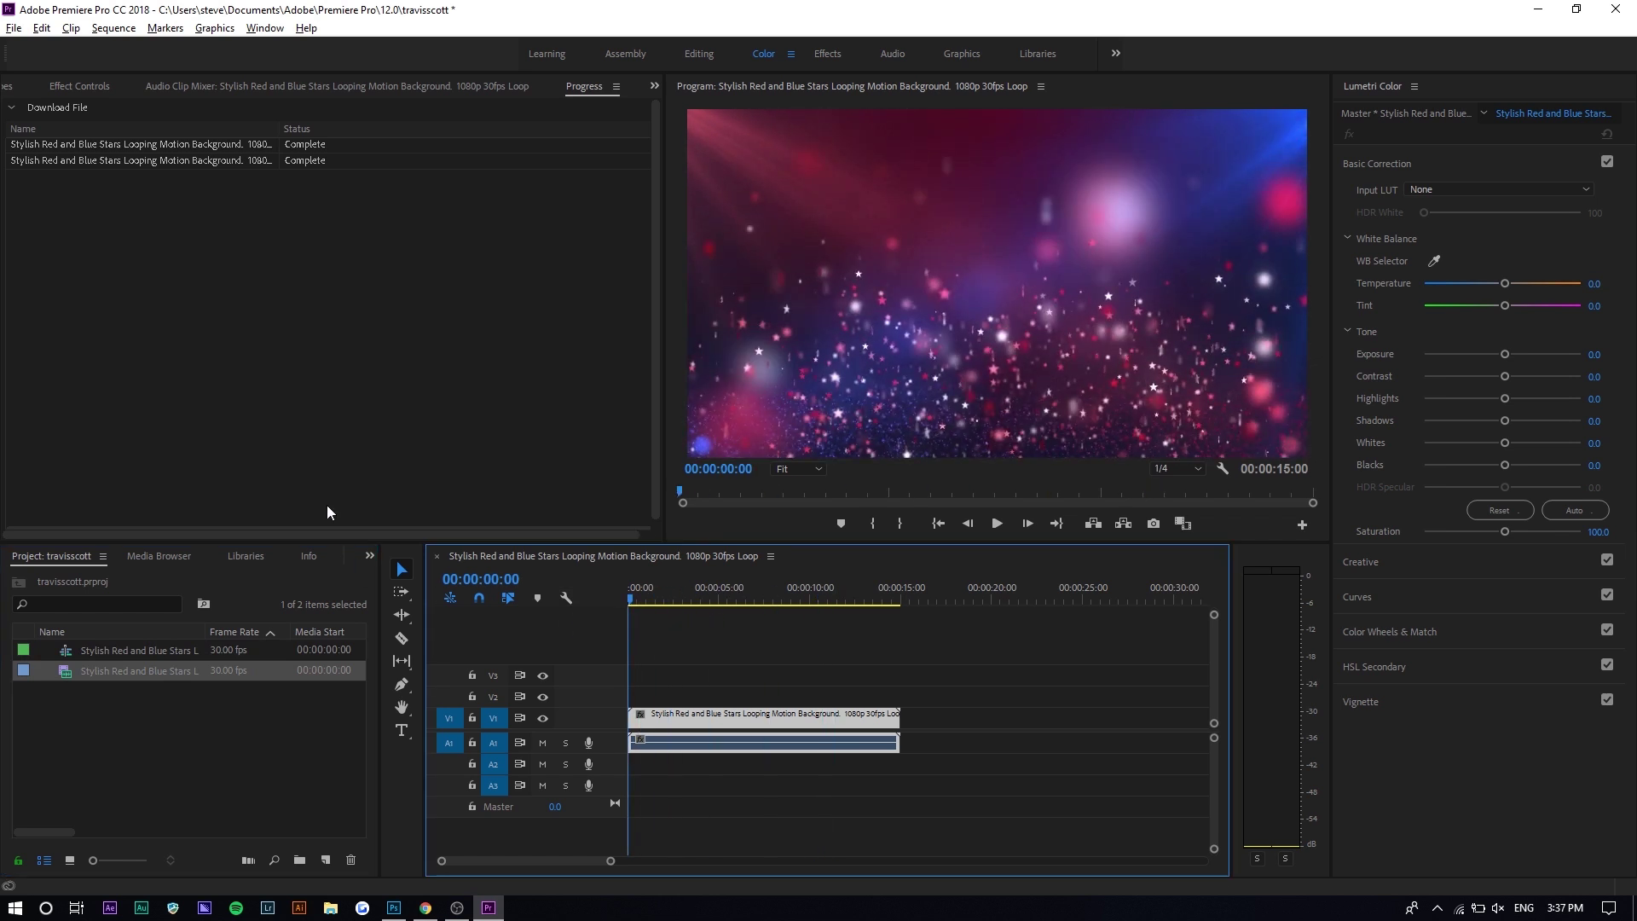
{"action": "left_click", "coordinate": [124, 30]}
{"action": "left_click", "coordinate": [145, 46]}
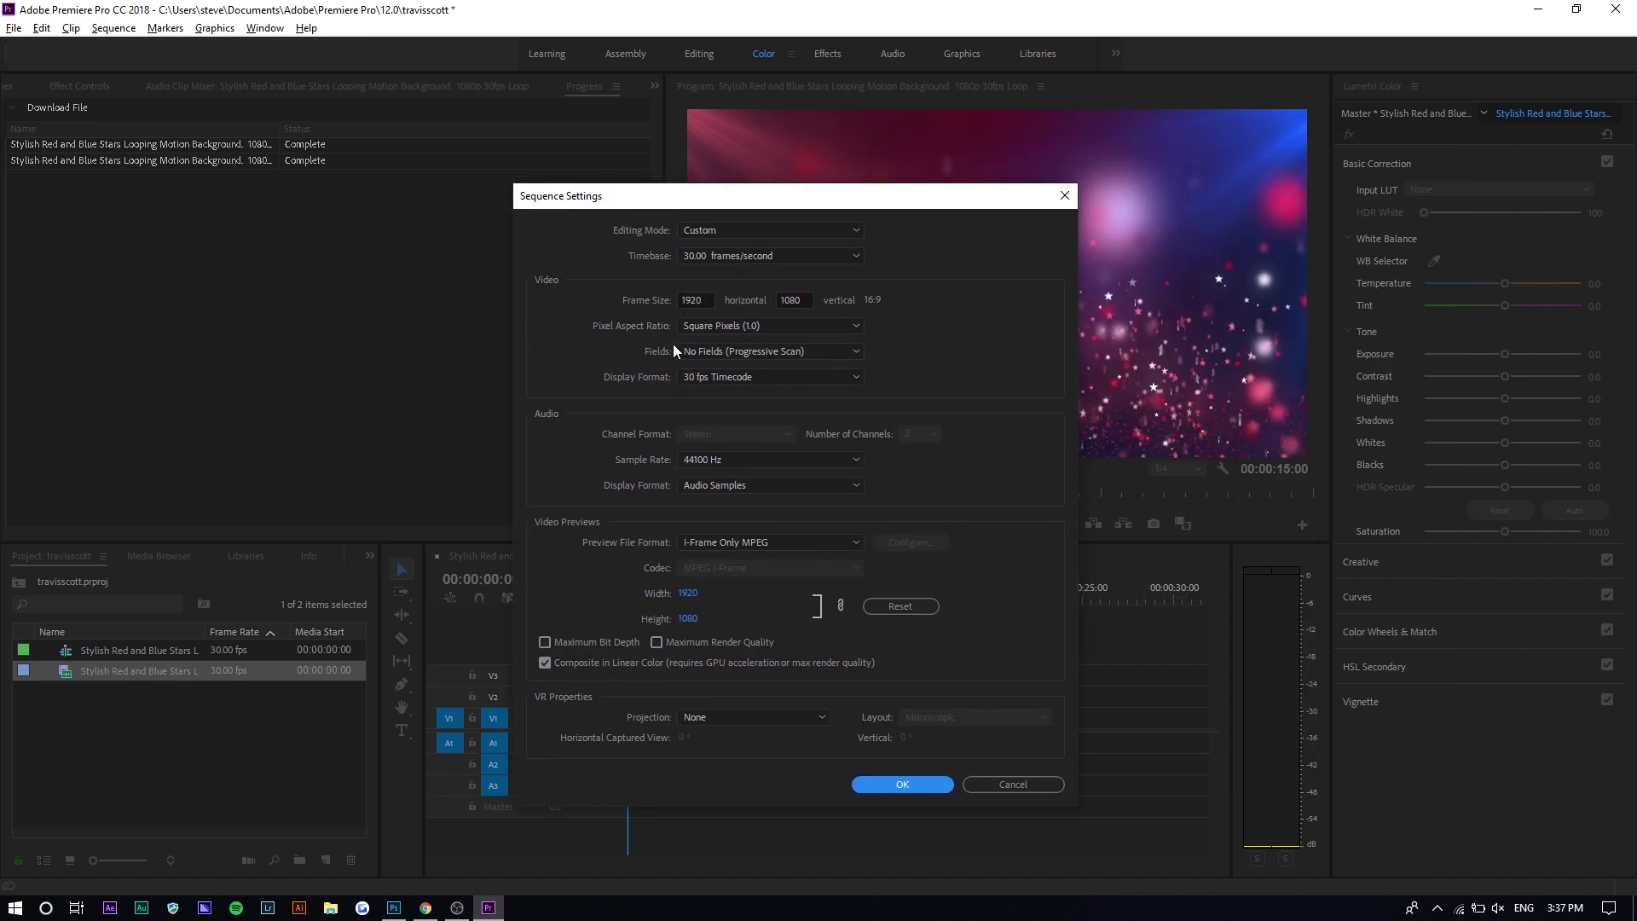
Change the sequence frame size to 1080 × 1350 portrait
{"action": "double_click", "coordinate": [697, 301]}
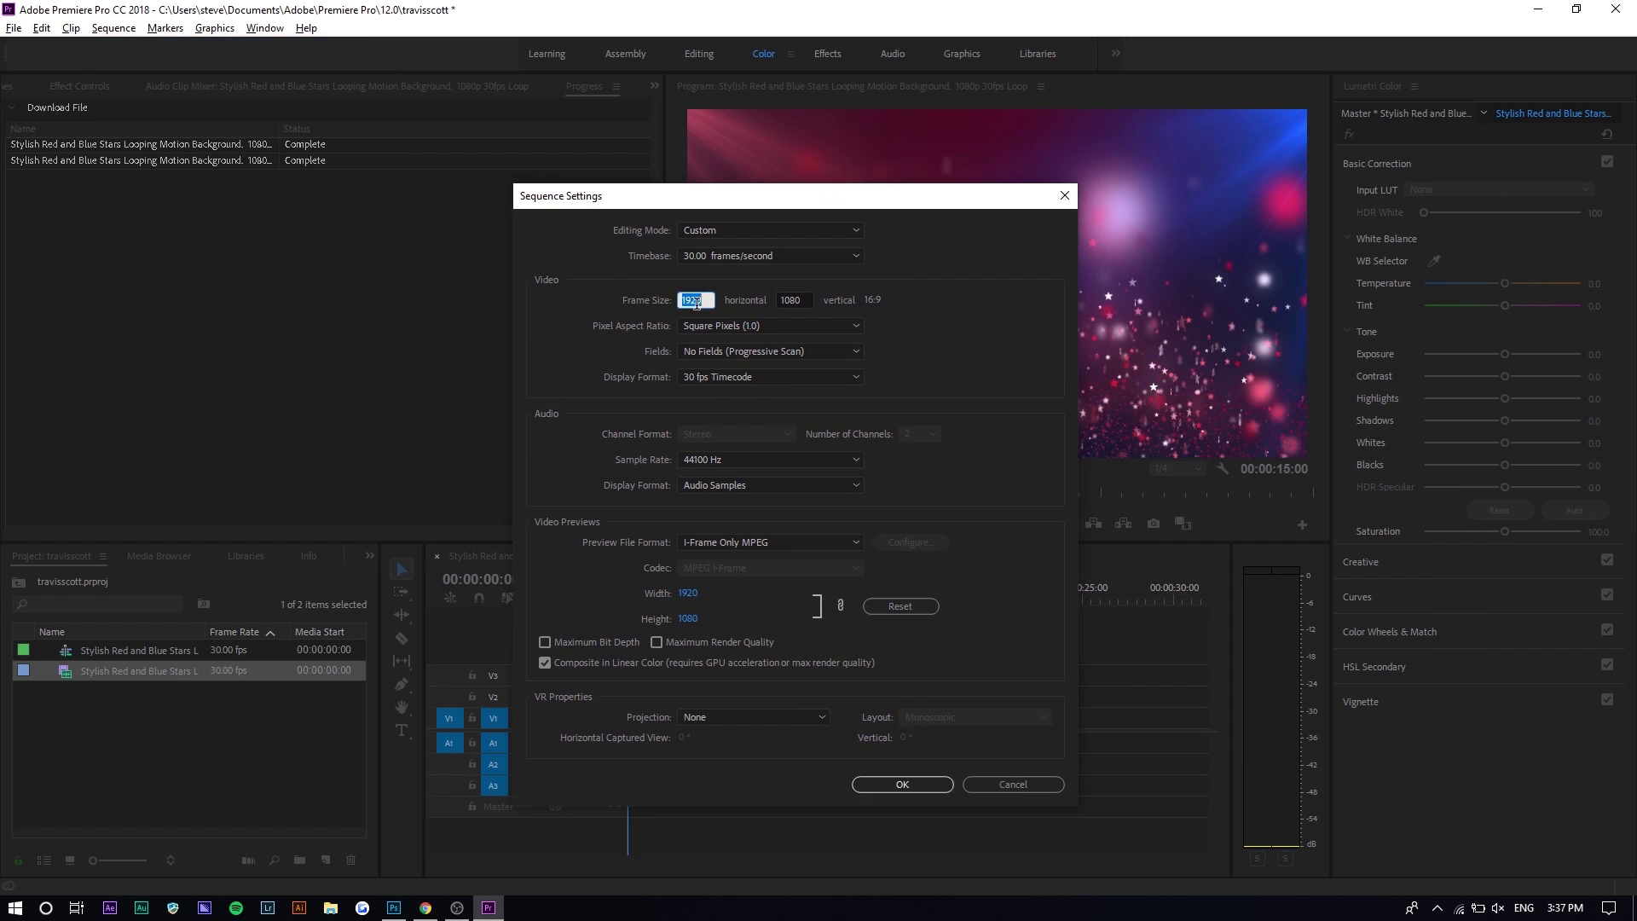
{"action": "type", "text": "1080"}
{"action": "key", "text": "Tab"}
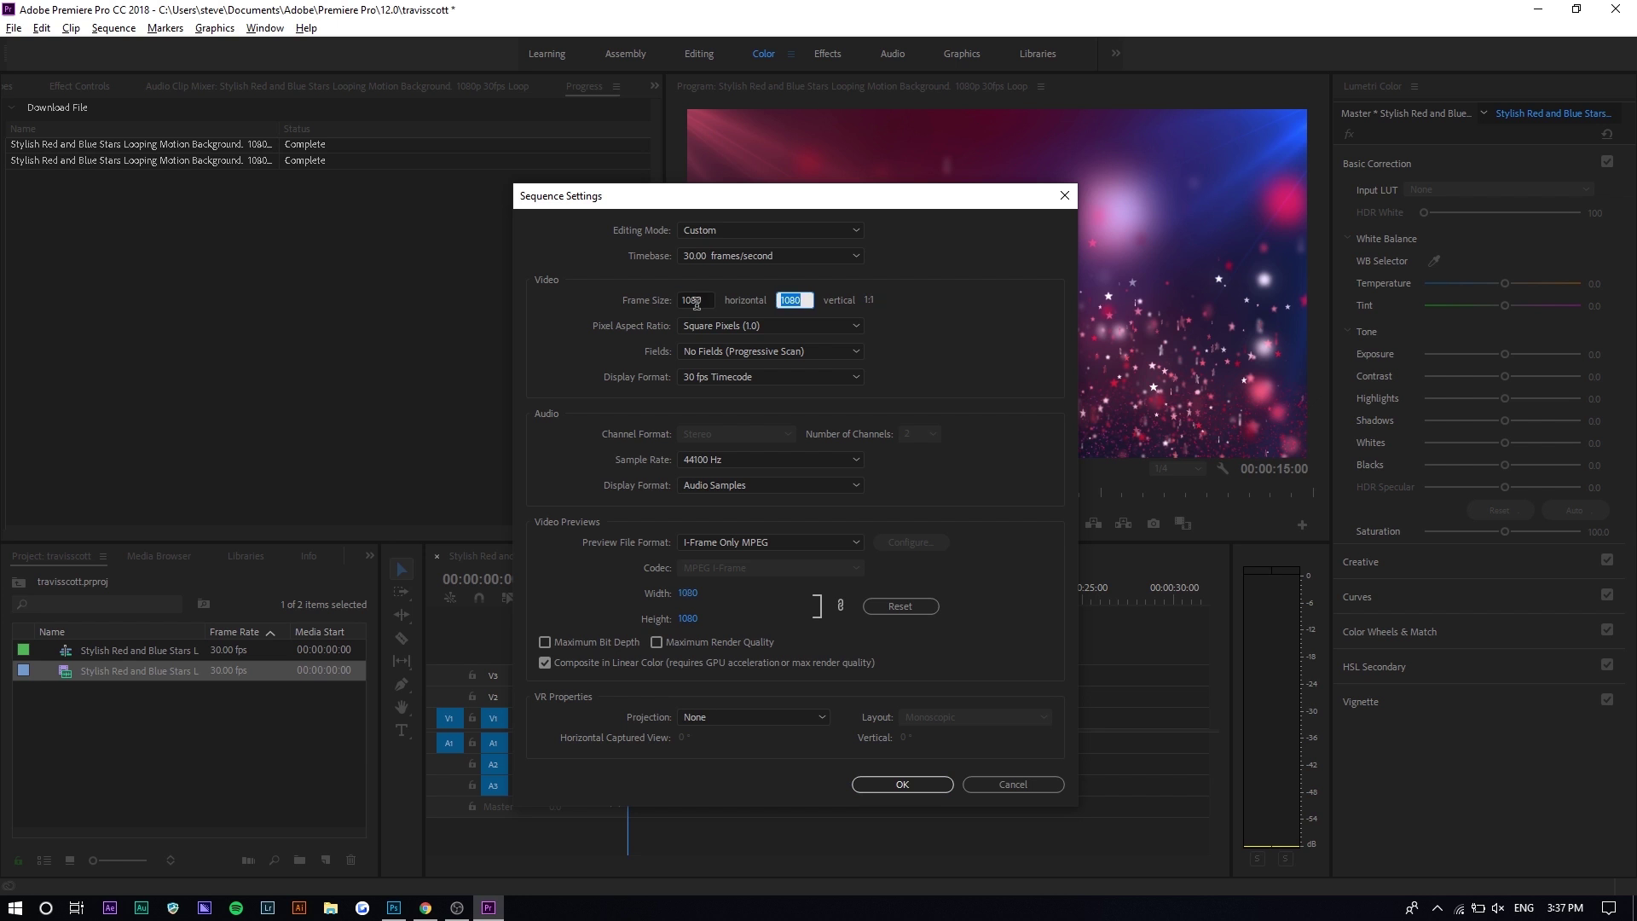
{"action": "type", "text": "1350"}
{"action": "key", "text": "Return"}
{"action": "key", "text": "Return"}
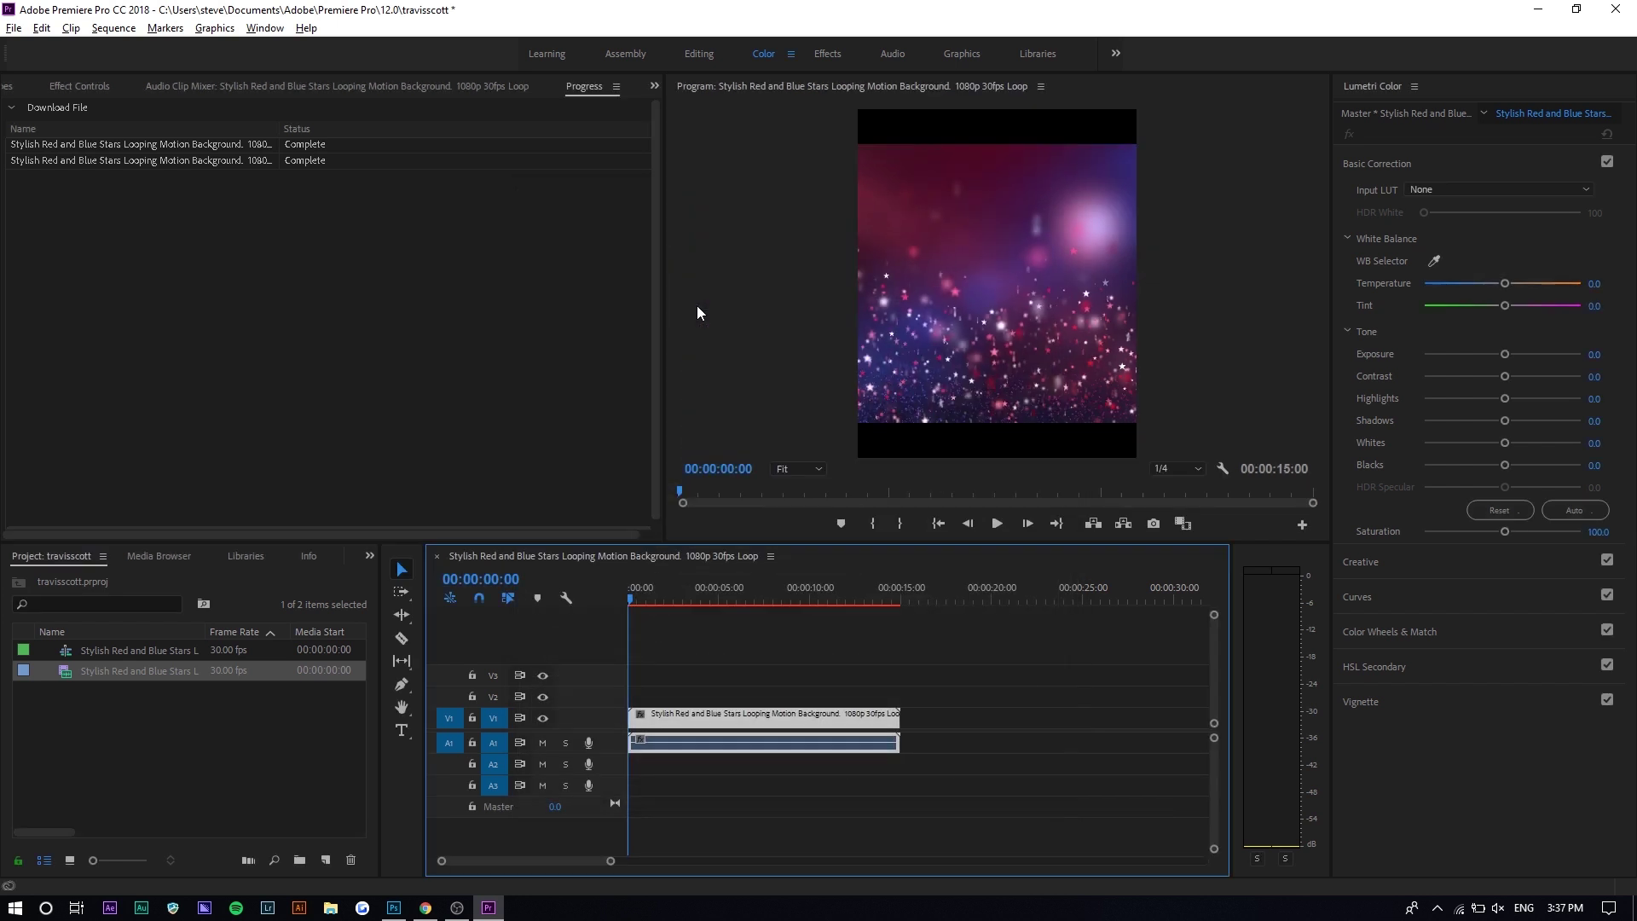
Show the stars clip's Effect Controls and drag DSC06226 (2).jpg from Chrome downloads into Premiere
{"action": "left_click", "coordinate": [705, 732]}
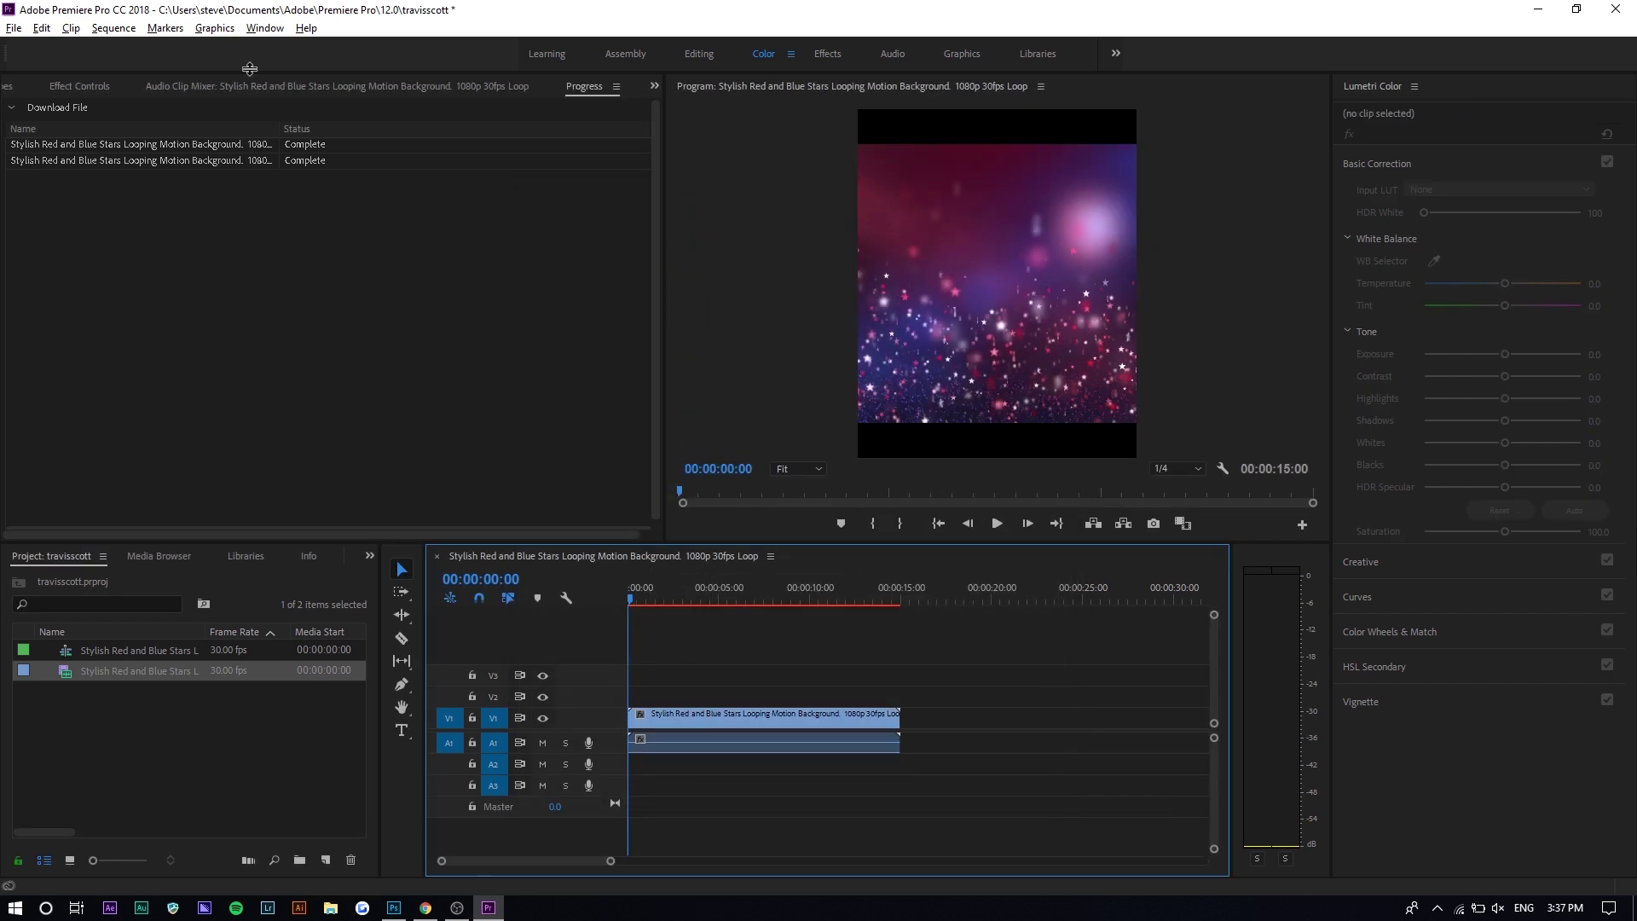
{"action": "left_click", "coordinate": [79, 86]}
{"action": "left_click", "coordinate": [763, 713]}
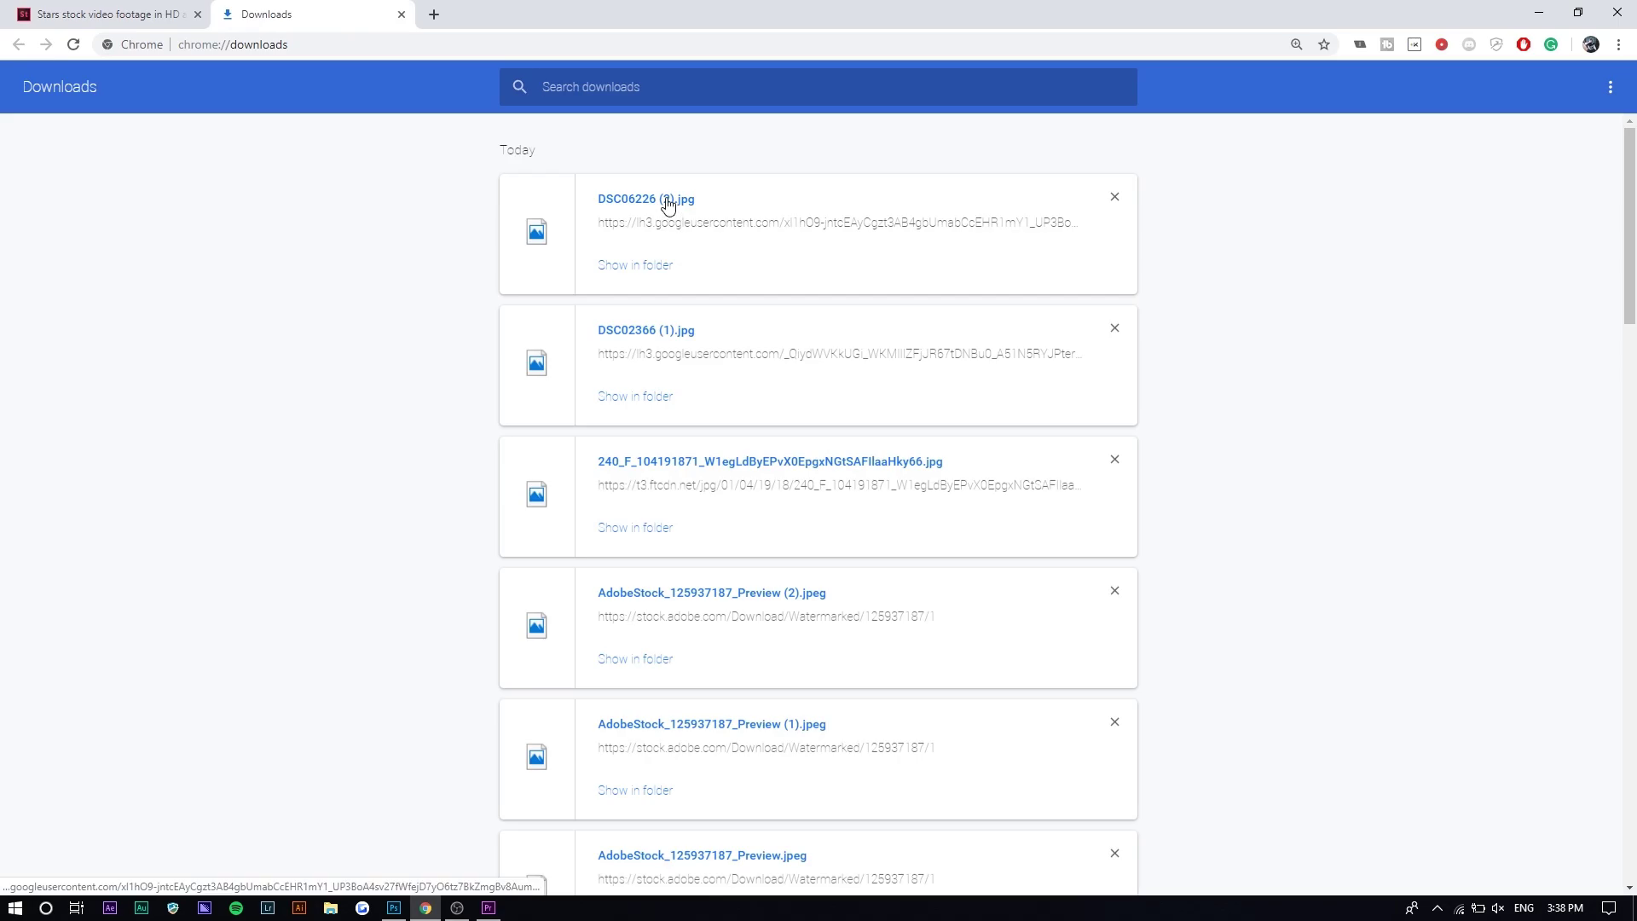
{"action": "left_click_drag", "start_coordinate": [668, 203], "coordinate": [648, 697]}
{"action": "key", "text": "alt+Tab"}
Drop the concert photo on V2 scaled to 33 and move the stars loop up to V3
{"action": "left_click", "coordinate": [641, 581]}
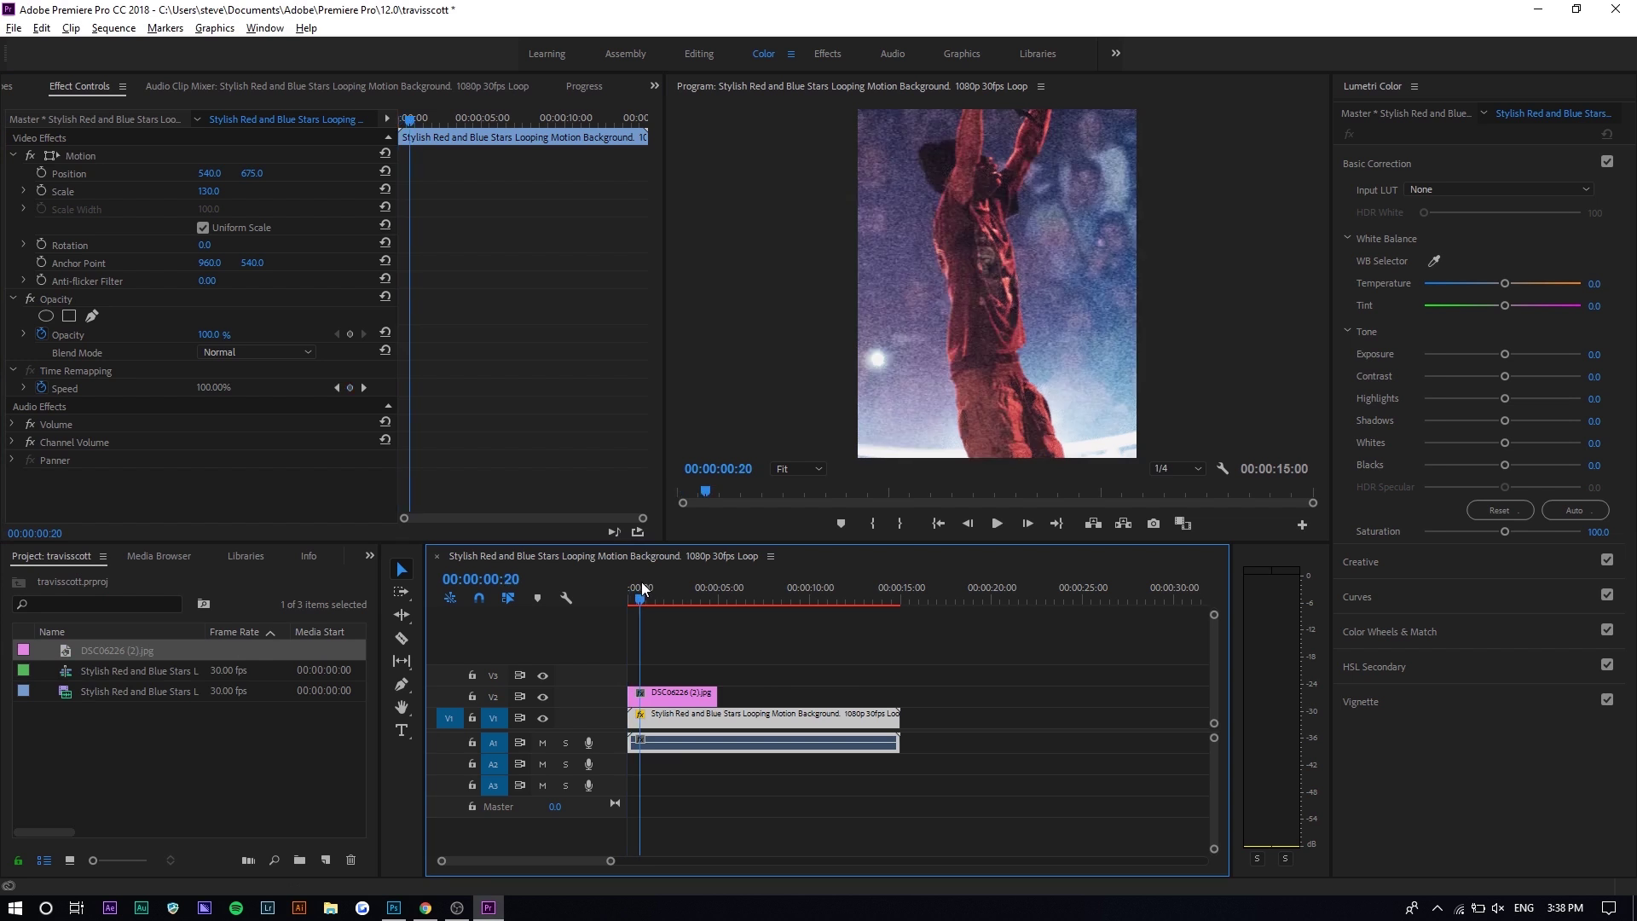
{"action": "left_click", "coordinate": [678, 694]}
{"action": "left_click_drag", "start_coordinate": [226, 193], "coordinate": [175, 203]}
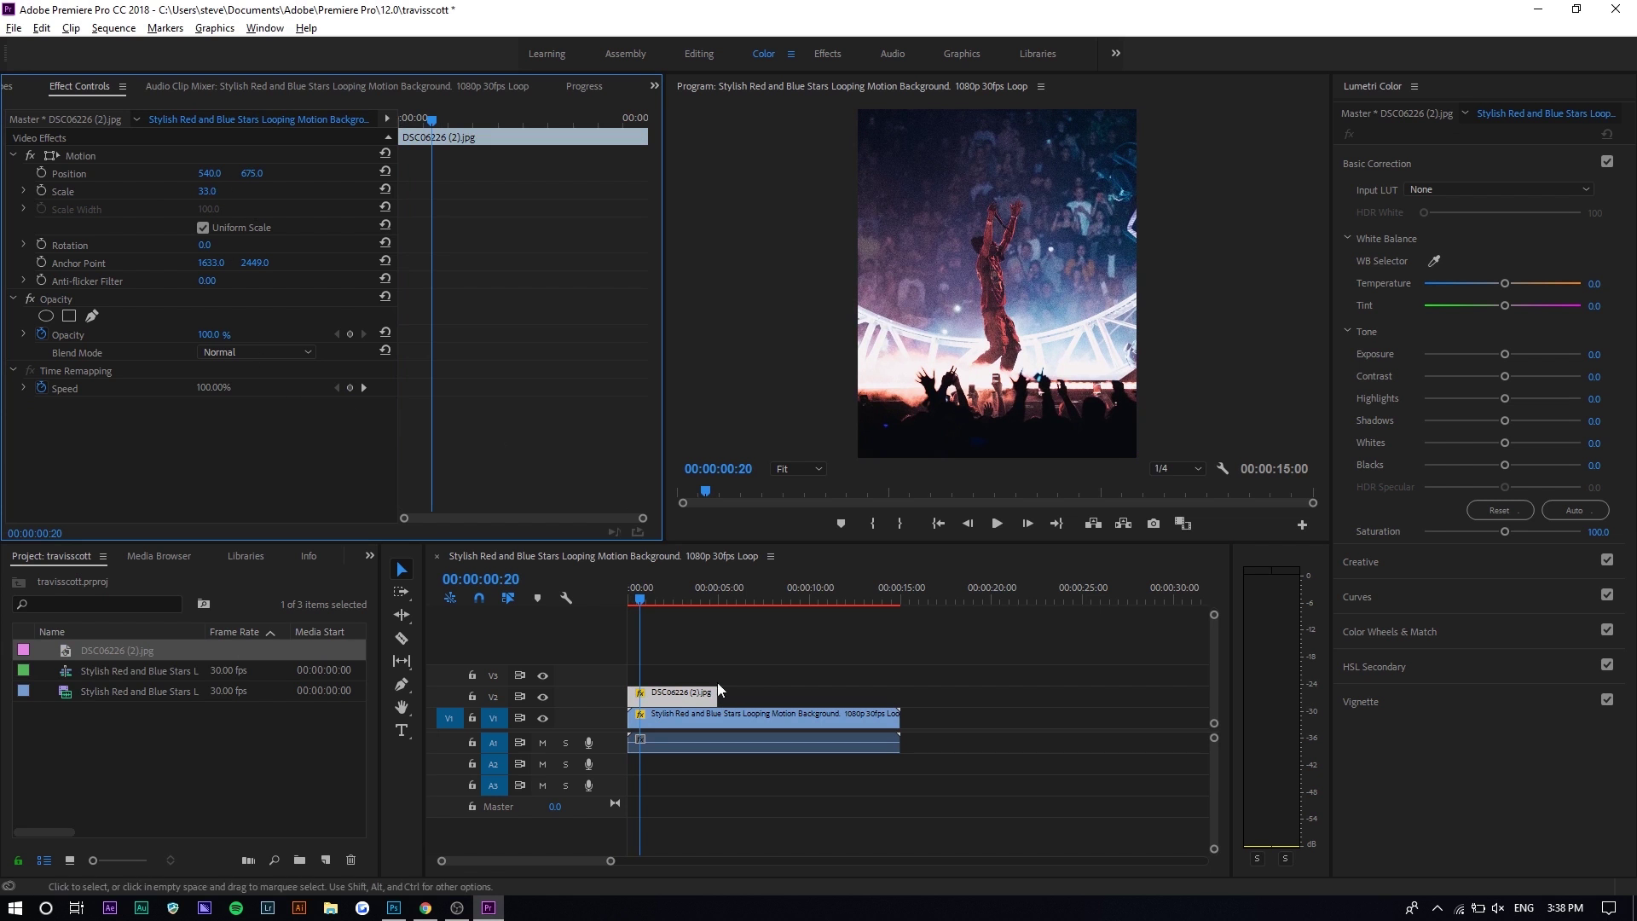
{"action": "left_click_drag", "start_coordinate": [698, 718], "coordinate": [689, 683]}
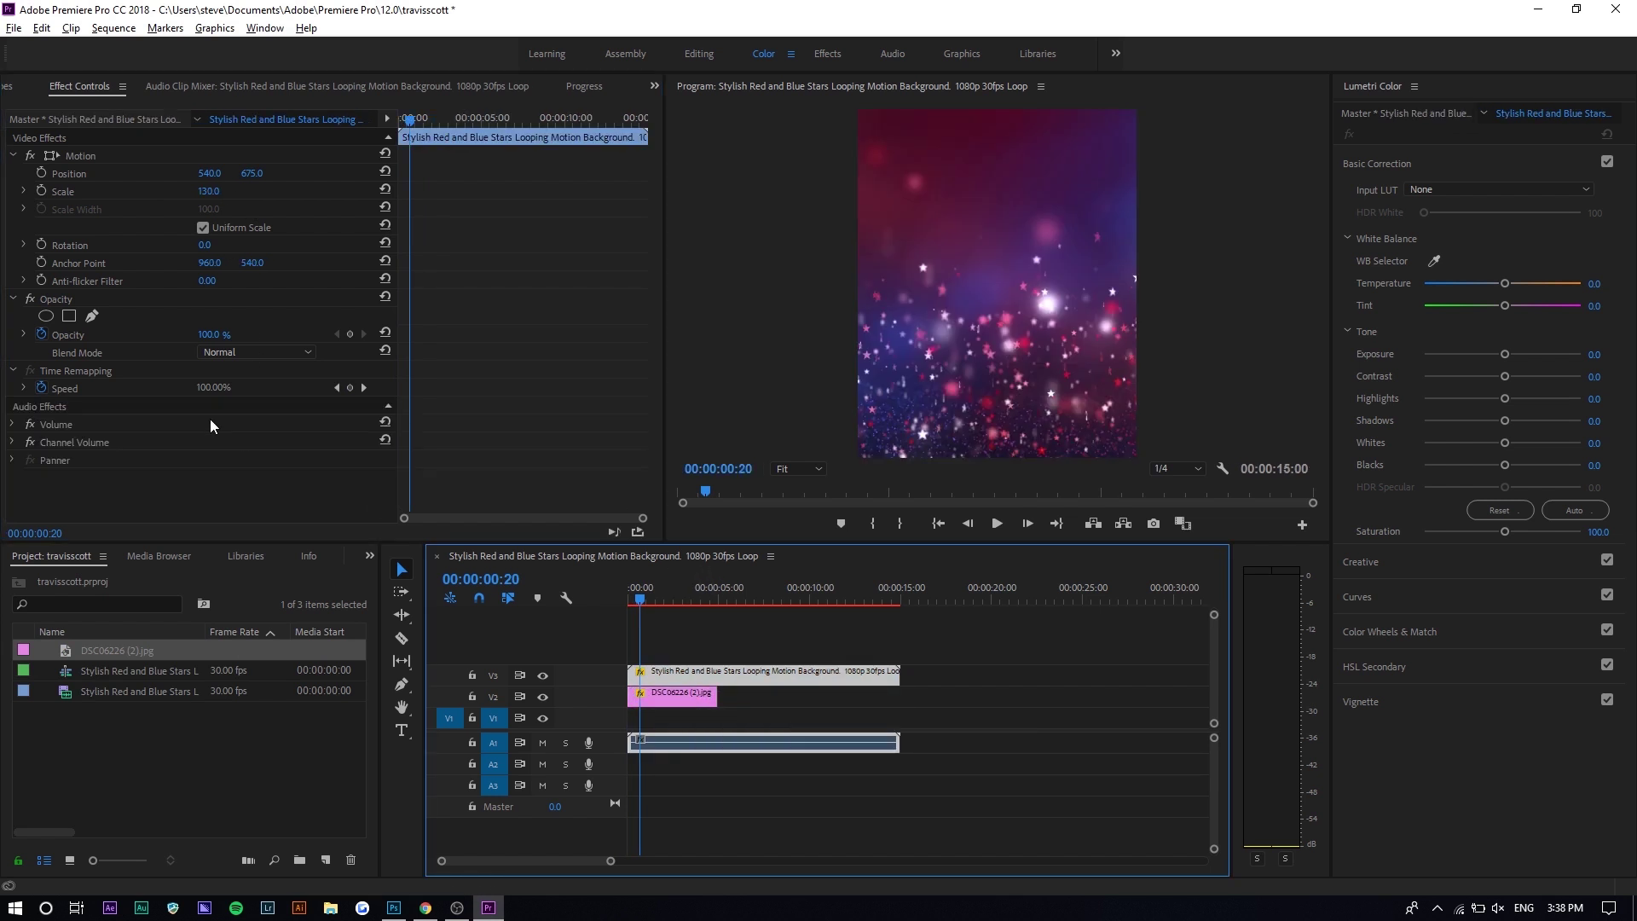
Set the stars clip to Screen blend at 66% opacity, preview it, and widen the Program monitor
{"action": "left_click", "coordinate": [210, 353]}
{"action": "left_click", "coordinate": [266, 528]}
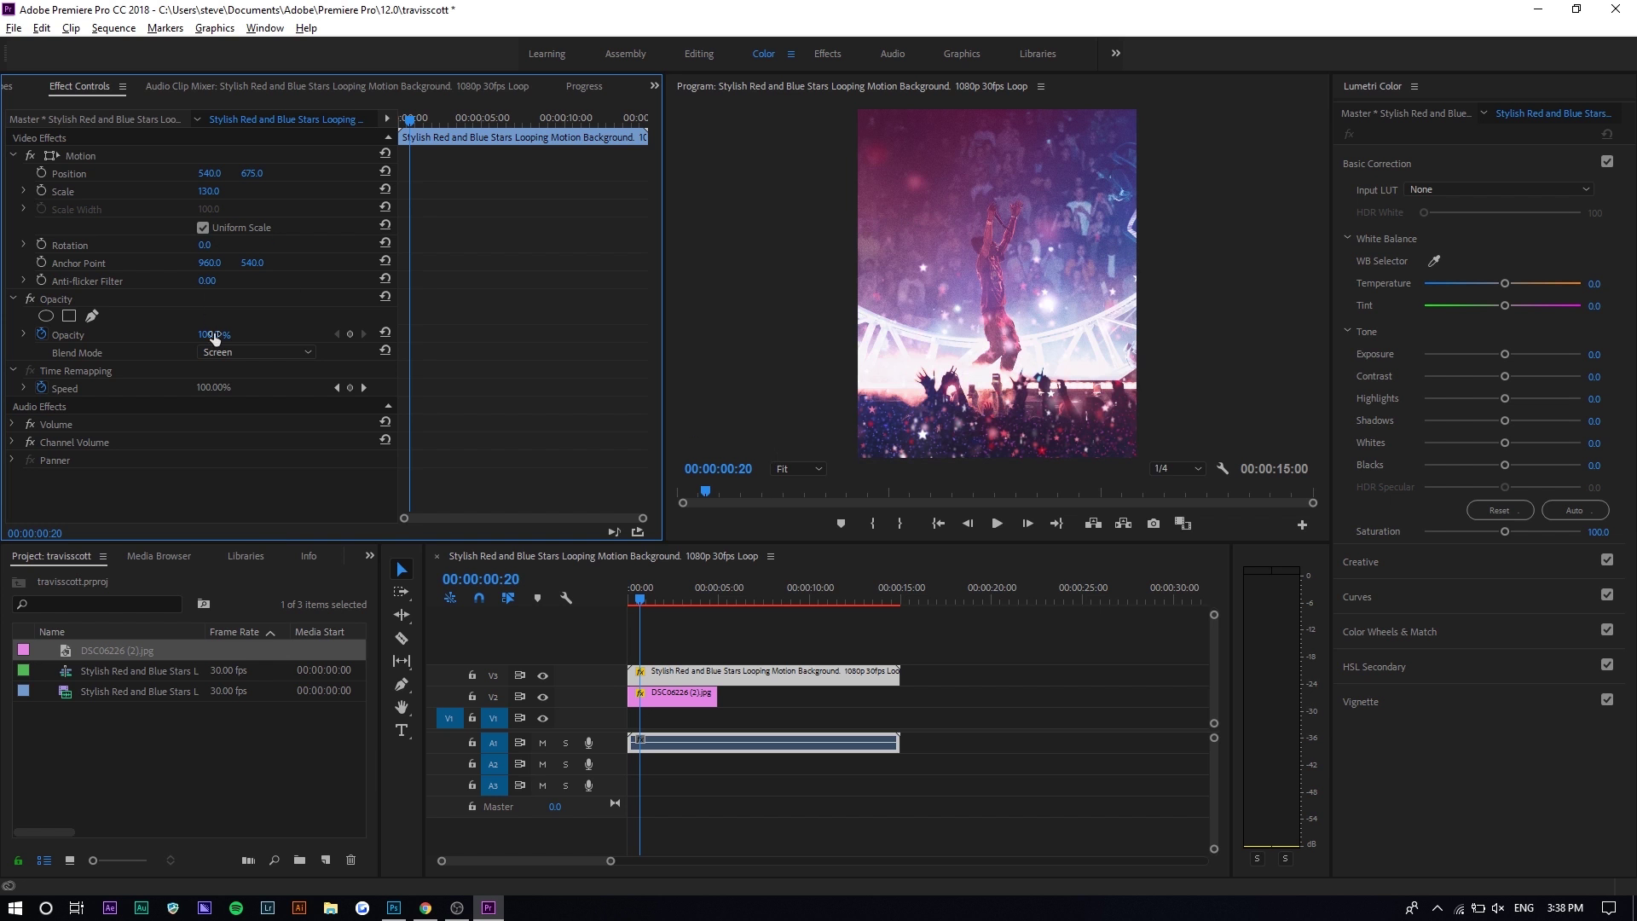
{"action": "left_click_drag", "start_coordinate": [214, 339], "coordinate": [185, 339]}
{"action": "key", "text": "space"}
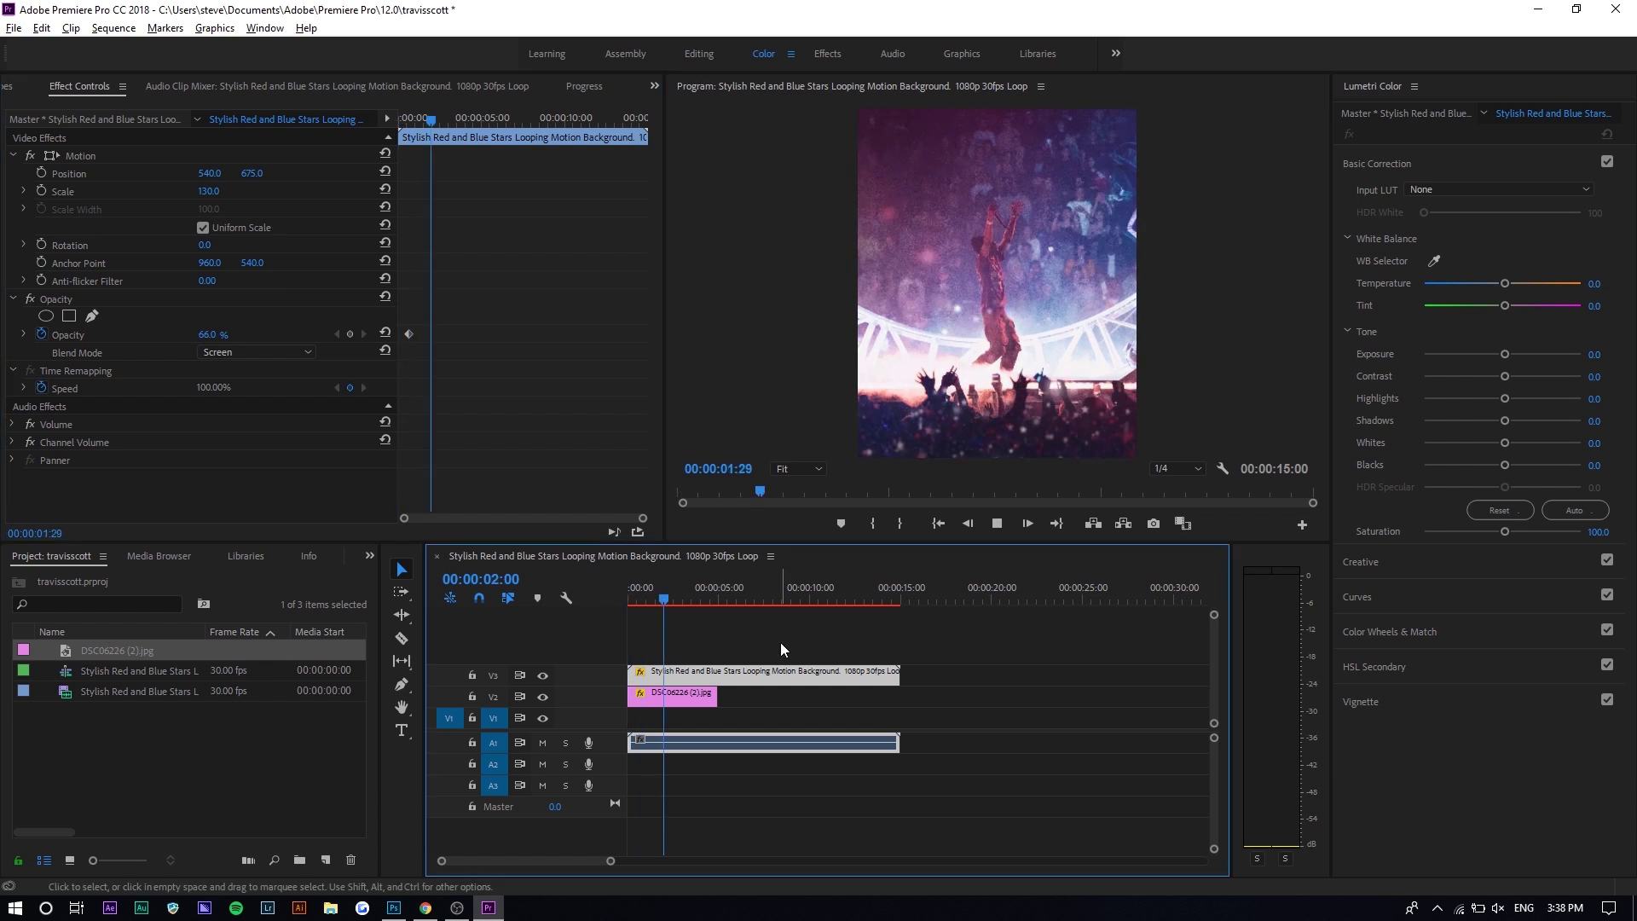
{"action": "key", "text": "space"}
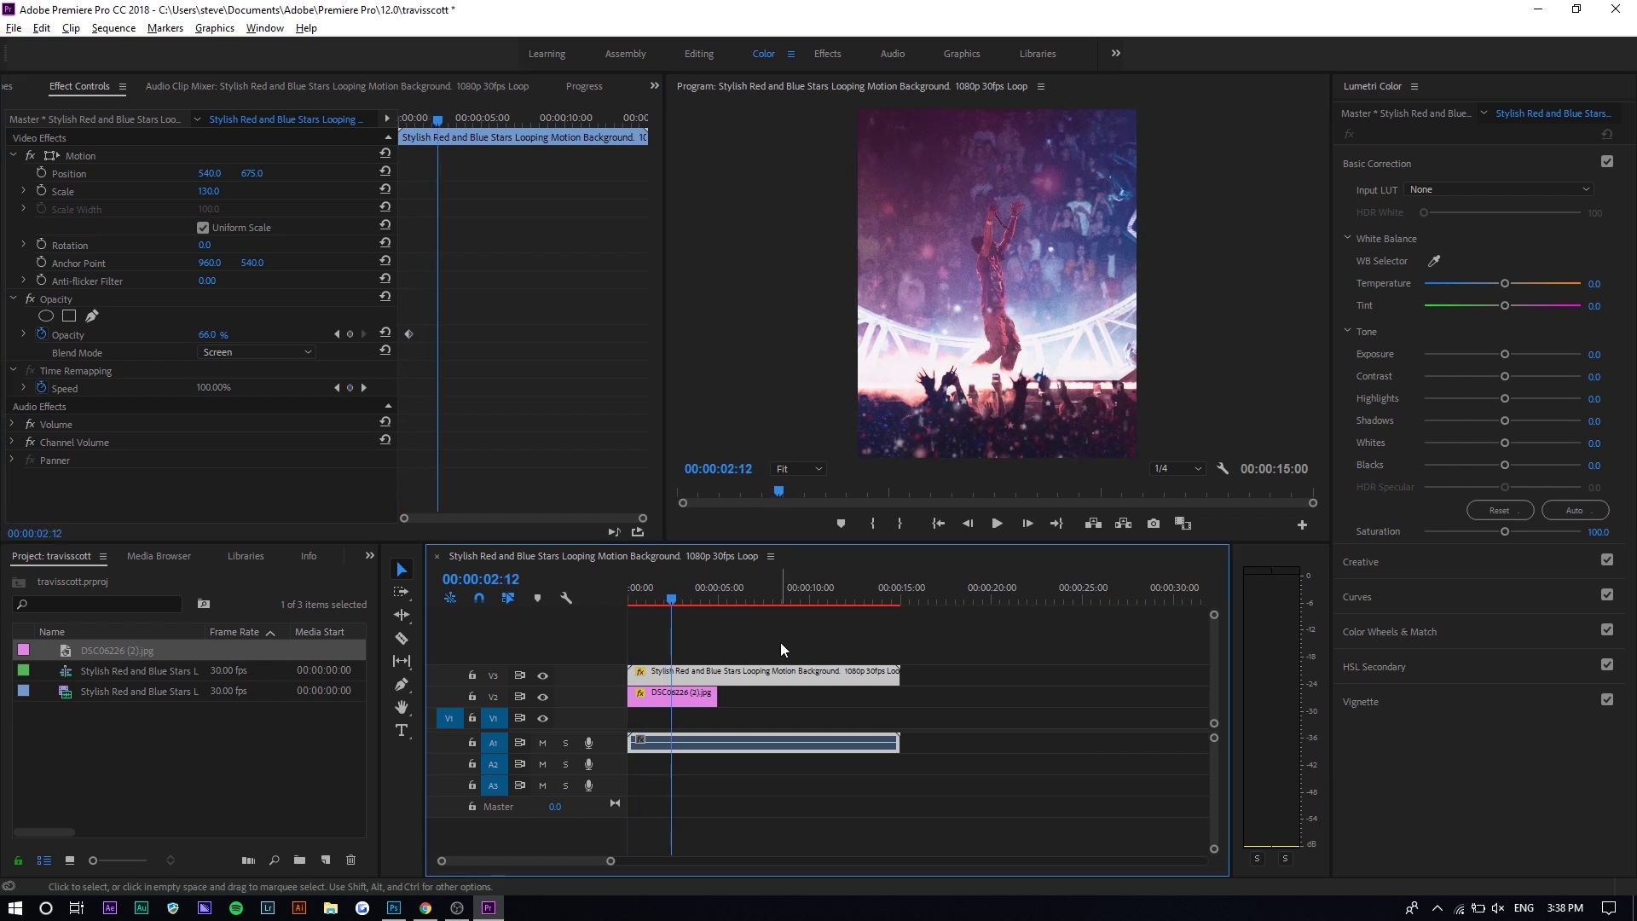
{"action": "left_click_drag", "start_coordinate": [664, 375], "coordinate": [340, 375]}
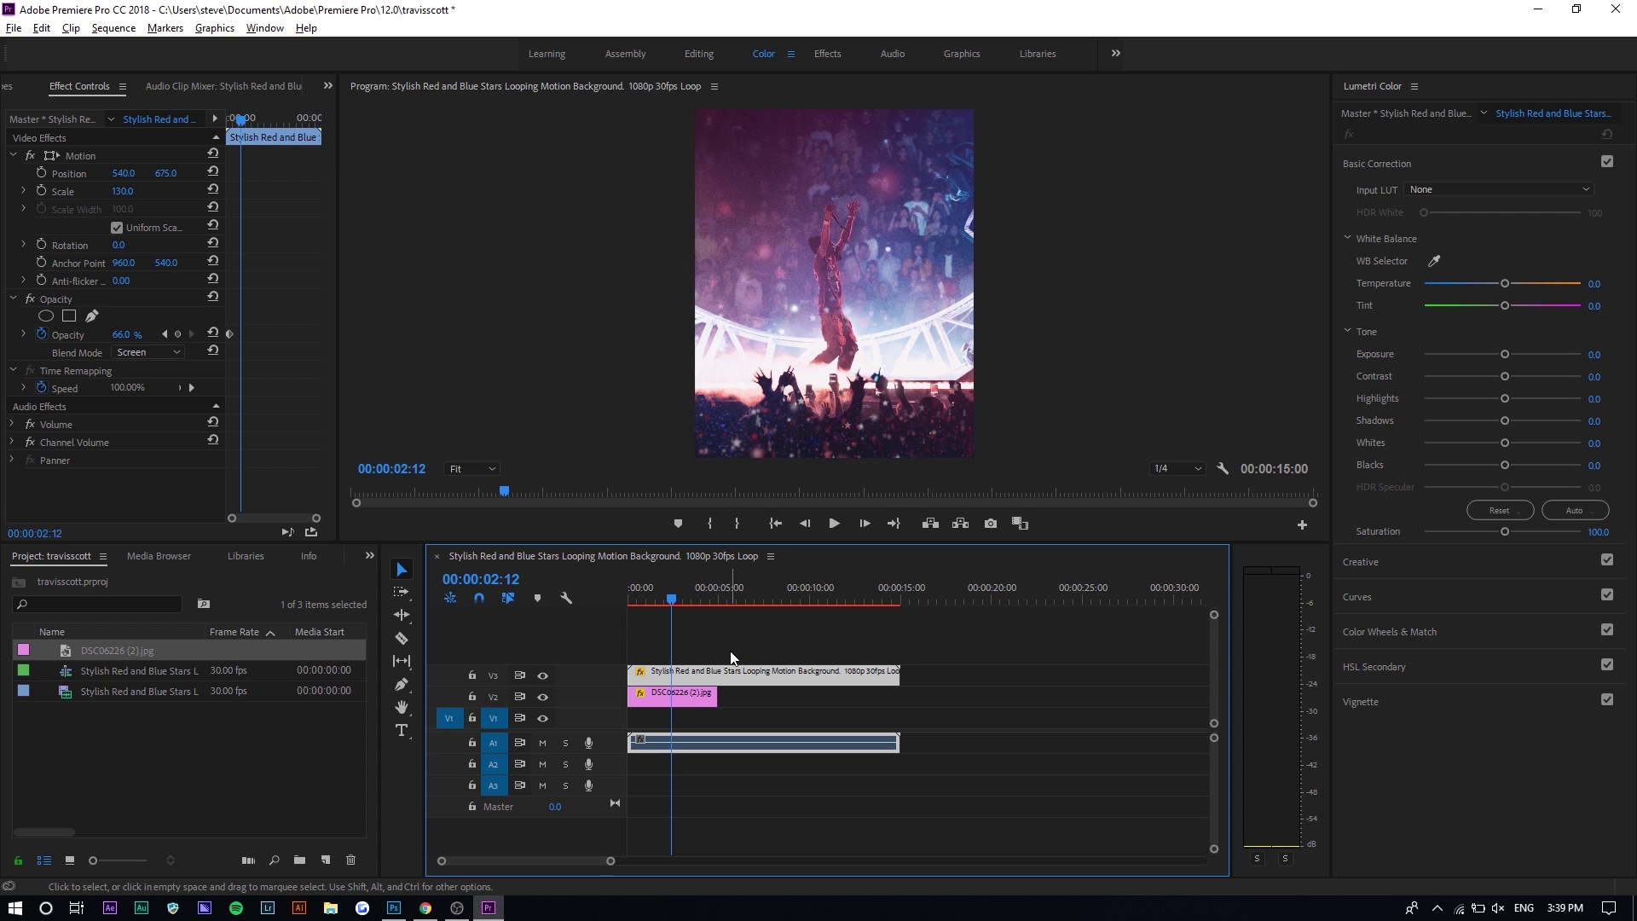
Replay from the start and trim the stars loop and its audio to about 5 seconds
{"action": "left_click", "coordinate": [698, 598]}
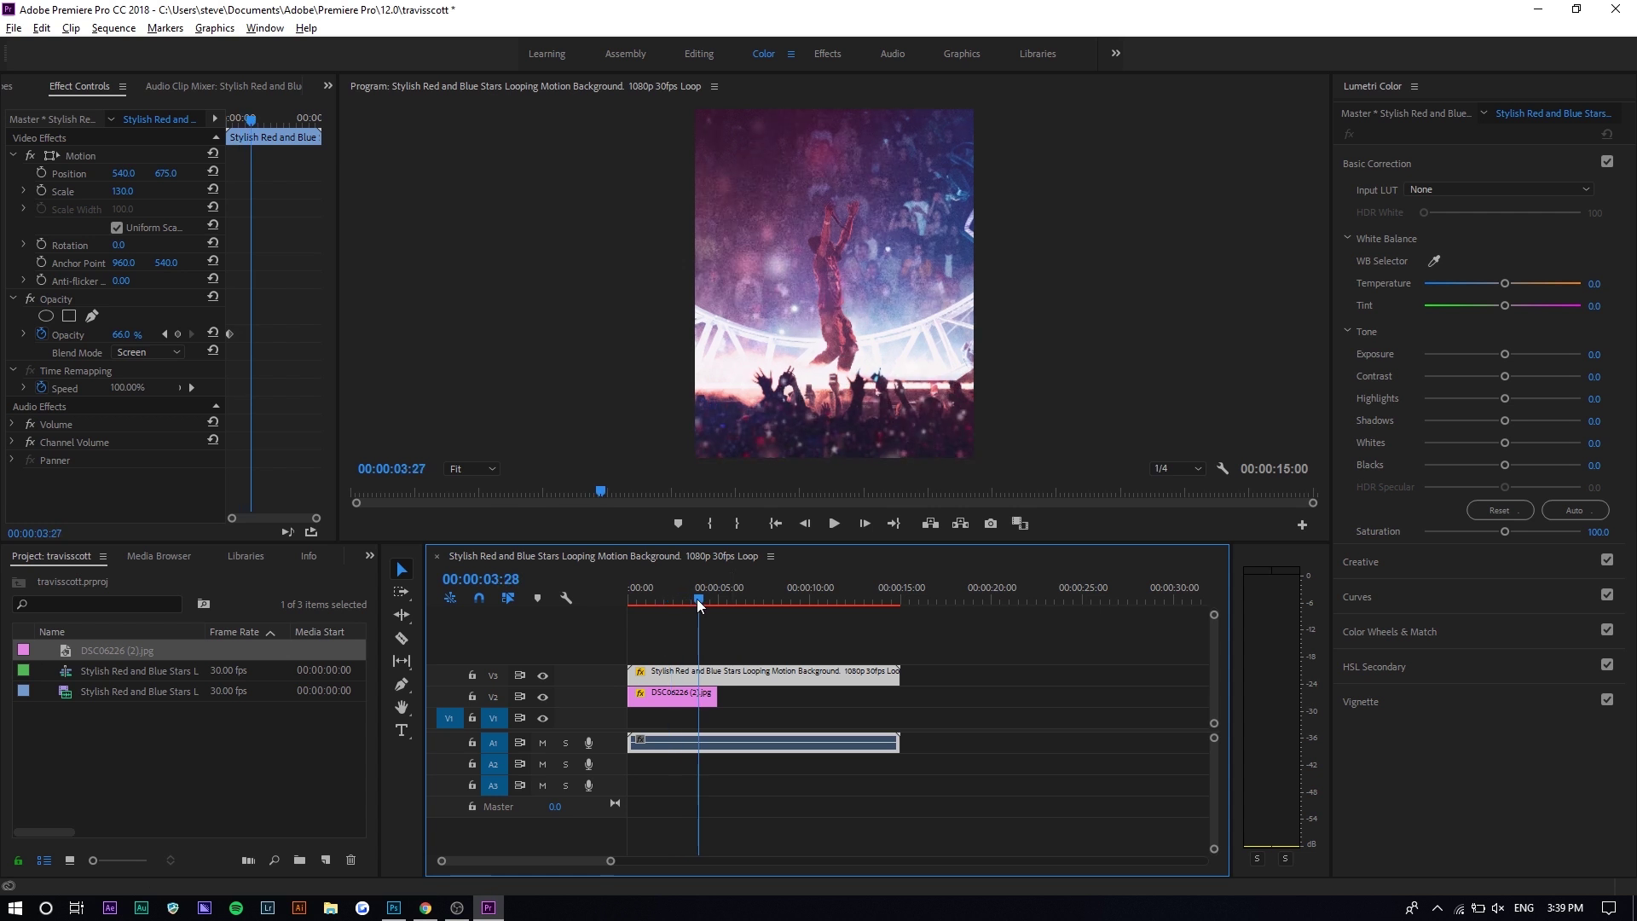
{"action": "left_click_drag", "start_coordinate": [697, 599], "coordinate": [617, 602]}
{"action": "key", "text": "space"}
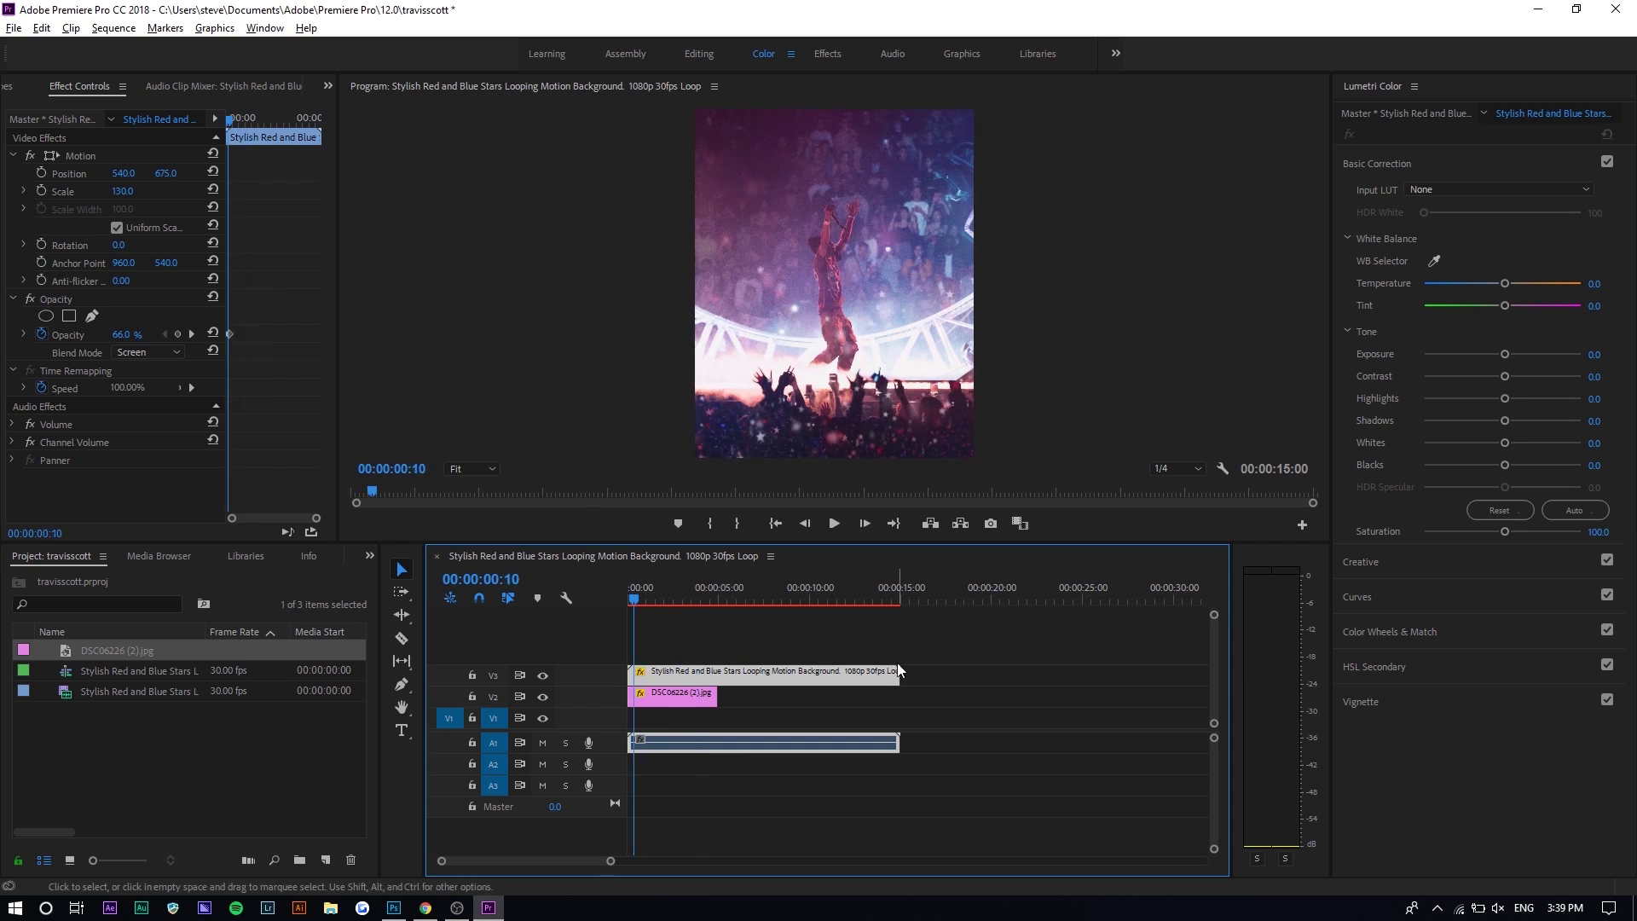
{"action": "left_click_drag", "start_coordinate": [897, 673], "coordinate": [723, 691]}
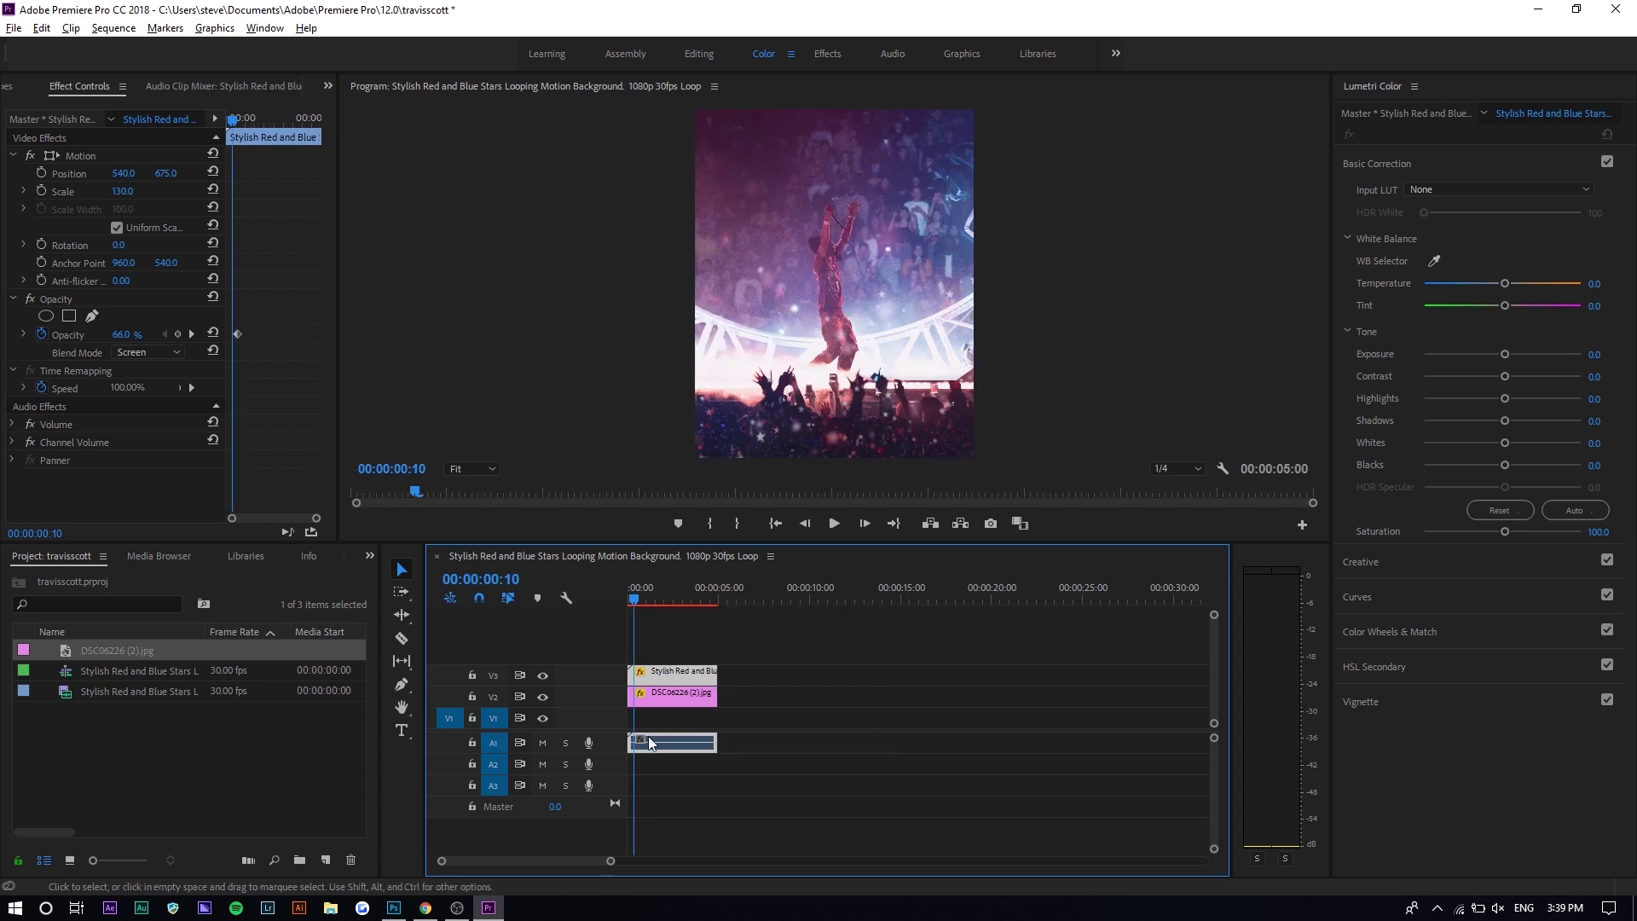
{"action": "left_click", "coordinate": [326, 860]}
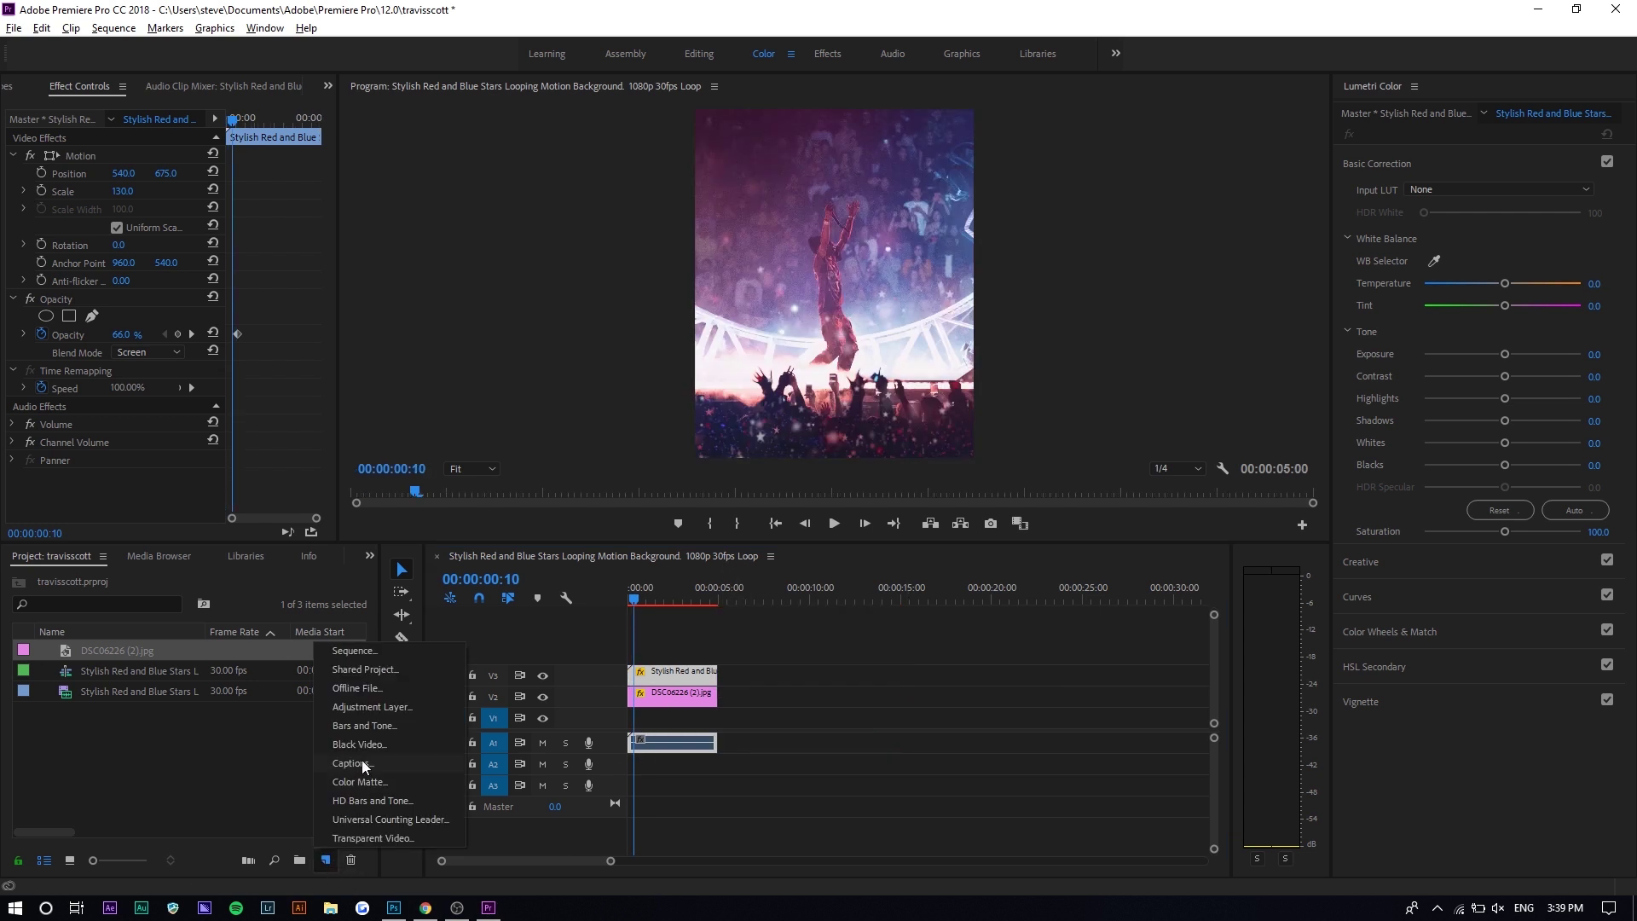
Create a 1080×1350 adjustment layer and place it on track V4
{"action": "left_click", "coordinate": [371, 713]}
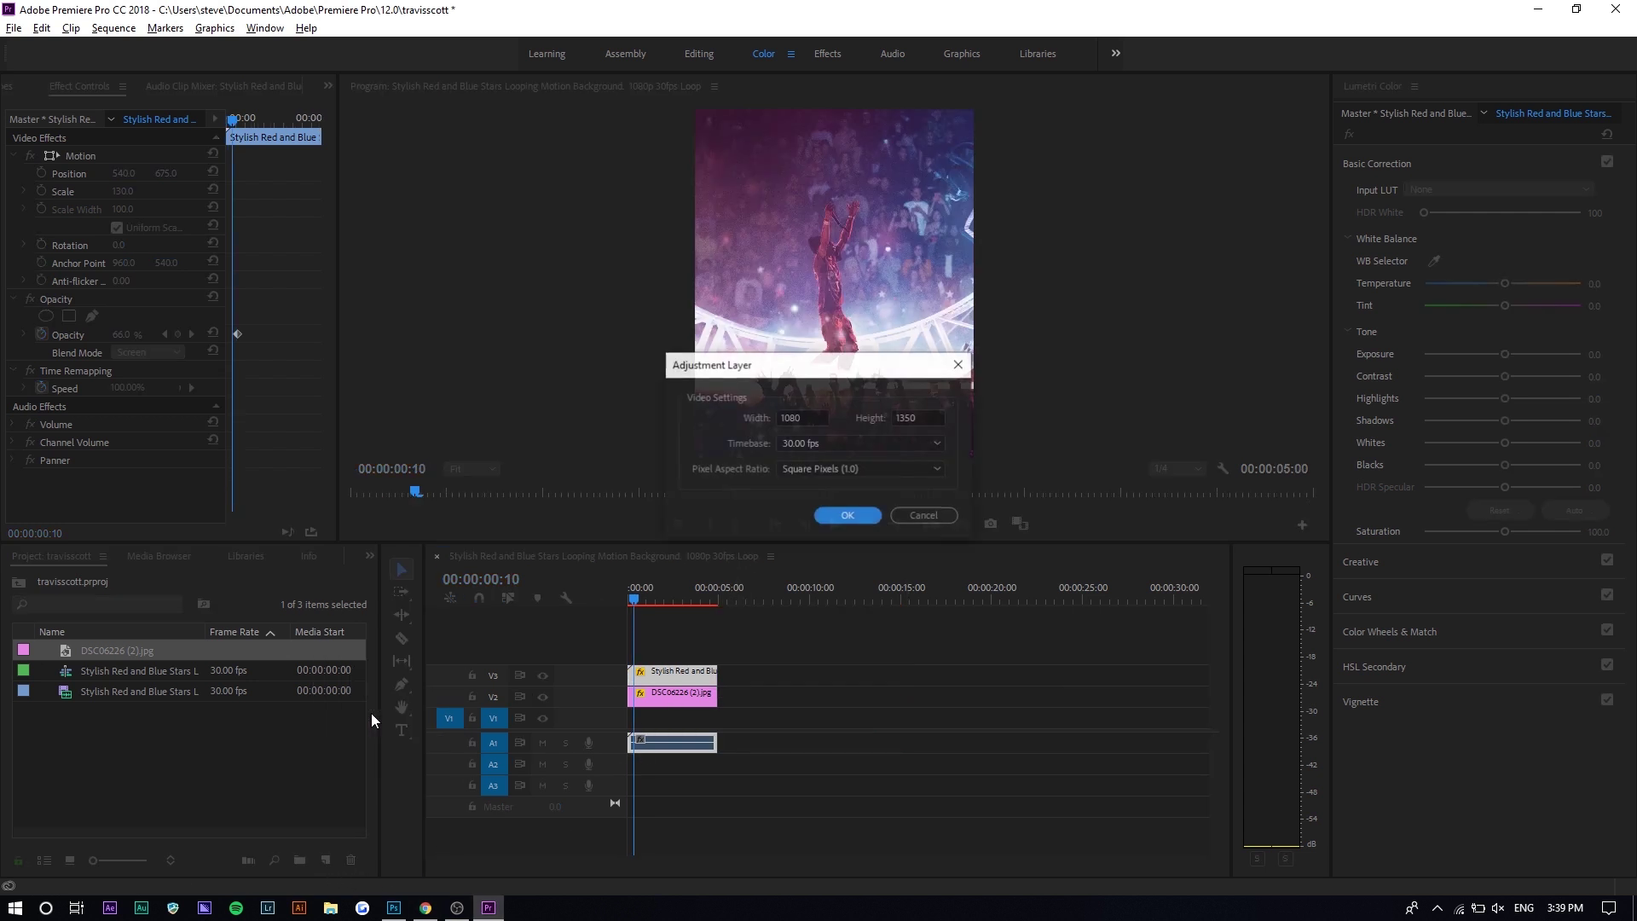
{"action": "left_click", "coordinate": [845, 518]}
{"action": "left_click_drag", "start_coordinate": [113, 655], "coordinate": [607, 645]}
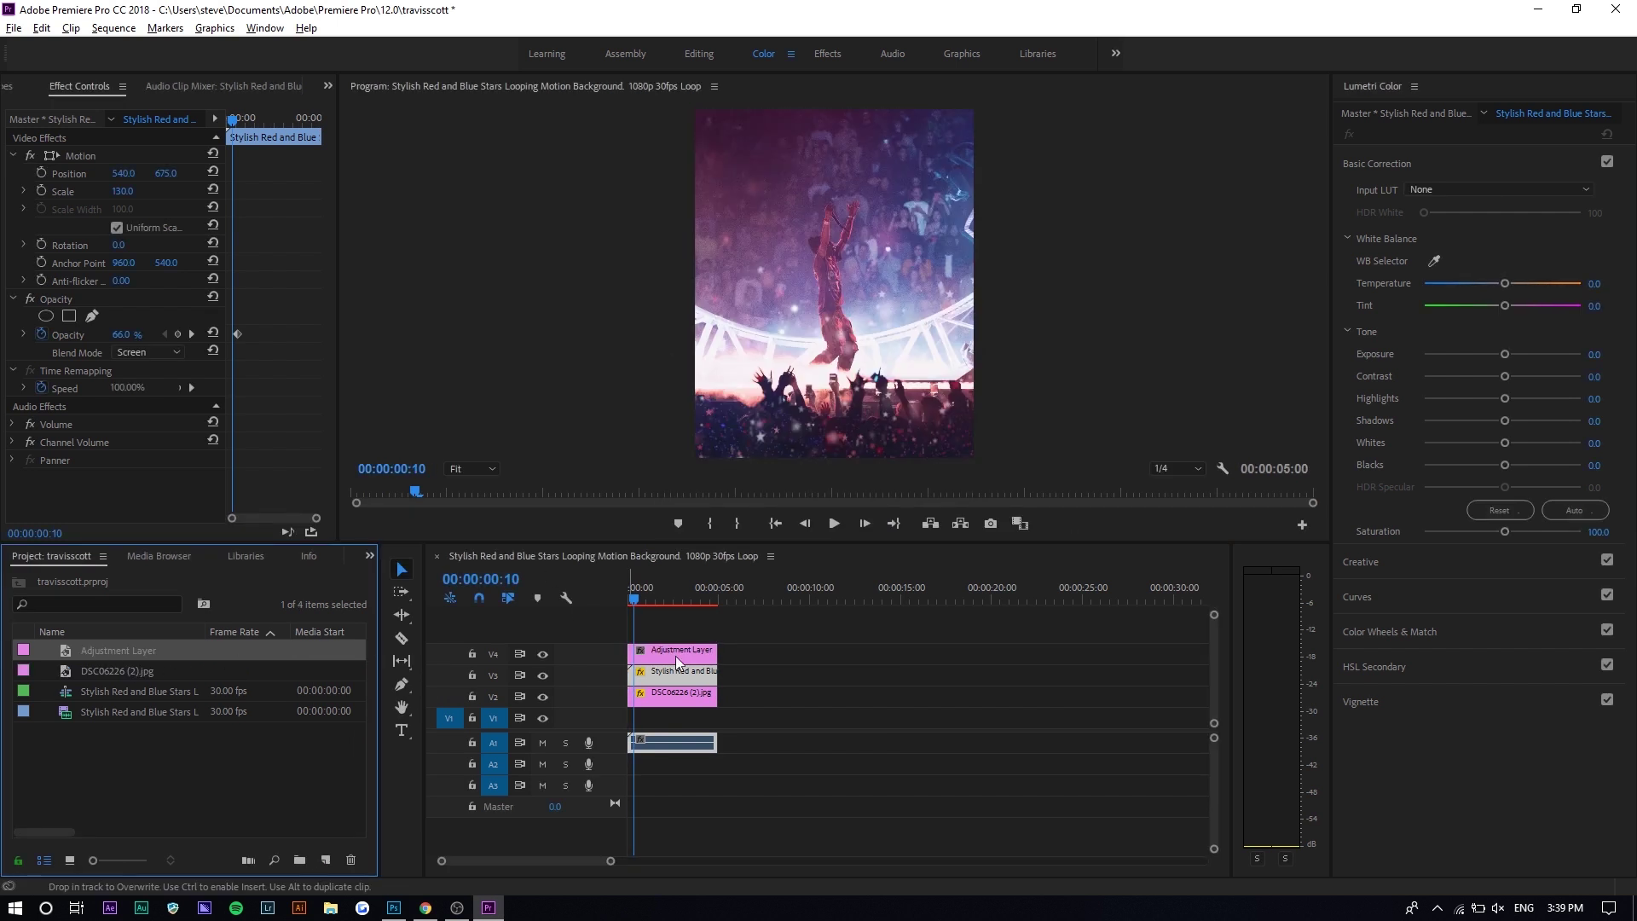
{"action": "left_click_drag", "start_coordinate": [676, 656], "coordinate": [677, 656]}
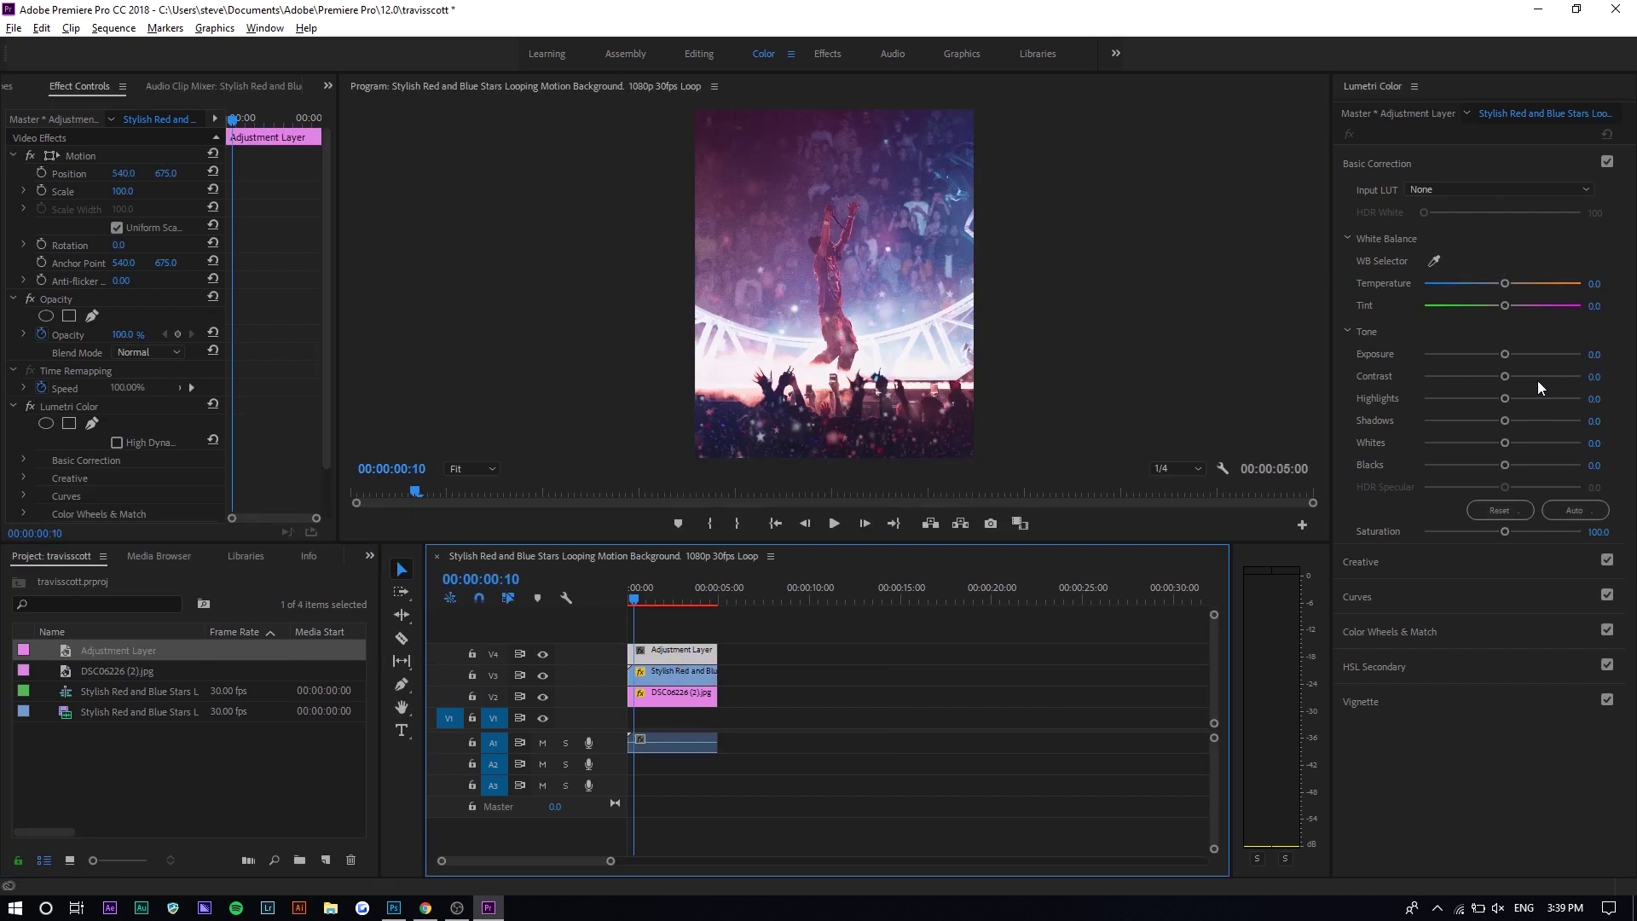
Grade the adjustment layer with Lumetri Contrast 63.2 and Shadows -30.8, toggling V4 to compare
{"action": "left_click_drag", "start_coordinate": [1537, 380], "coordinate": [1552, 381]}
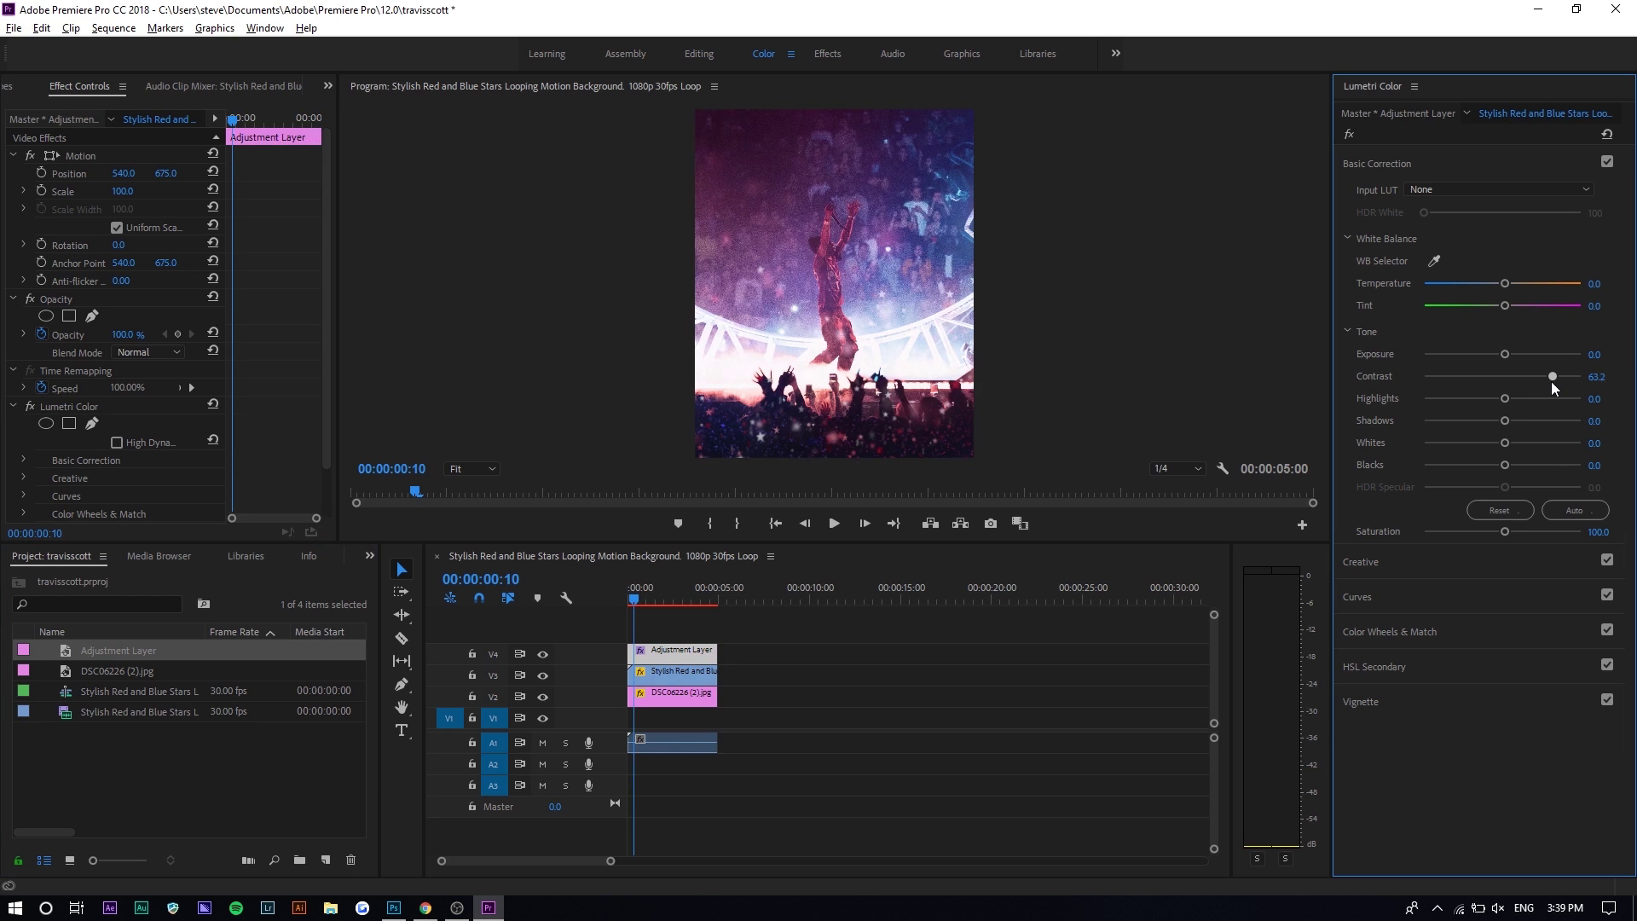
{"action": "left_click", "coordinate": [1477, 422]}
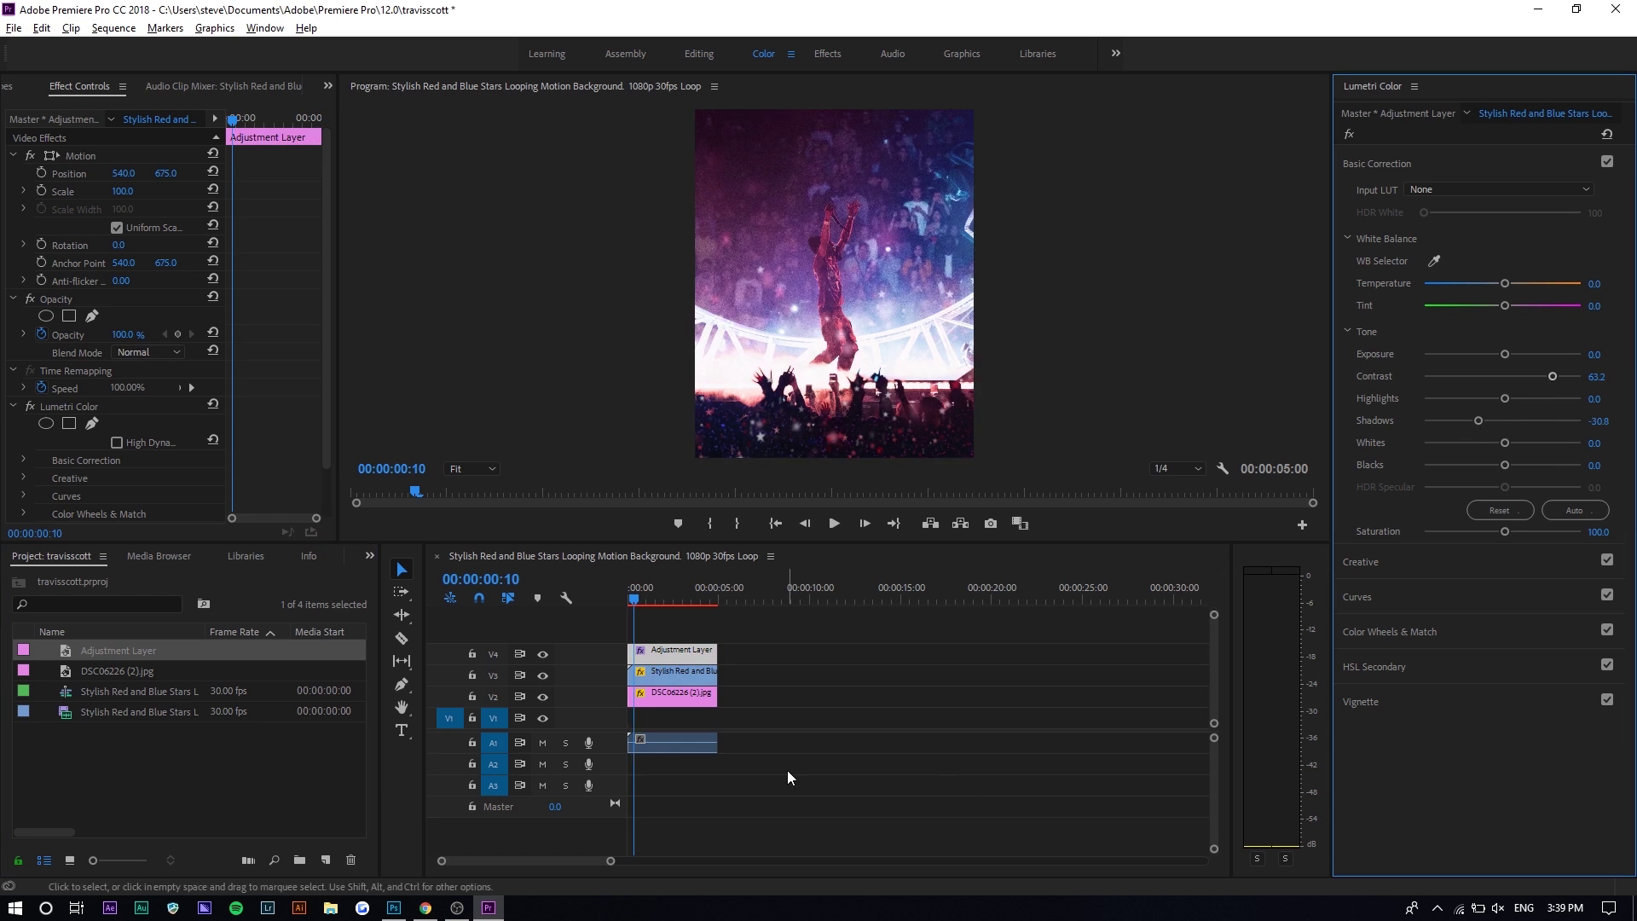
{"action": "left_click", "coordinate": [546, 665]}
{"action": "left_click", "coordinate": [547, 665]}
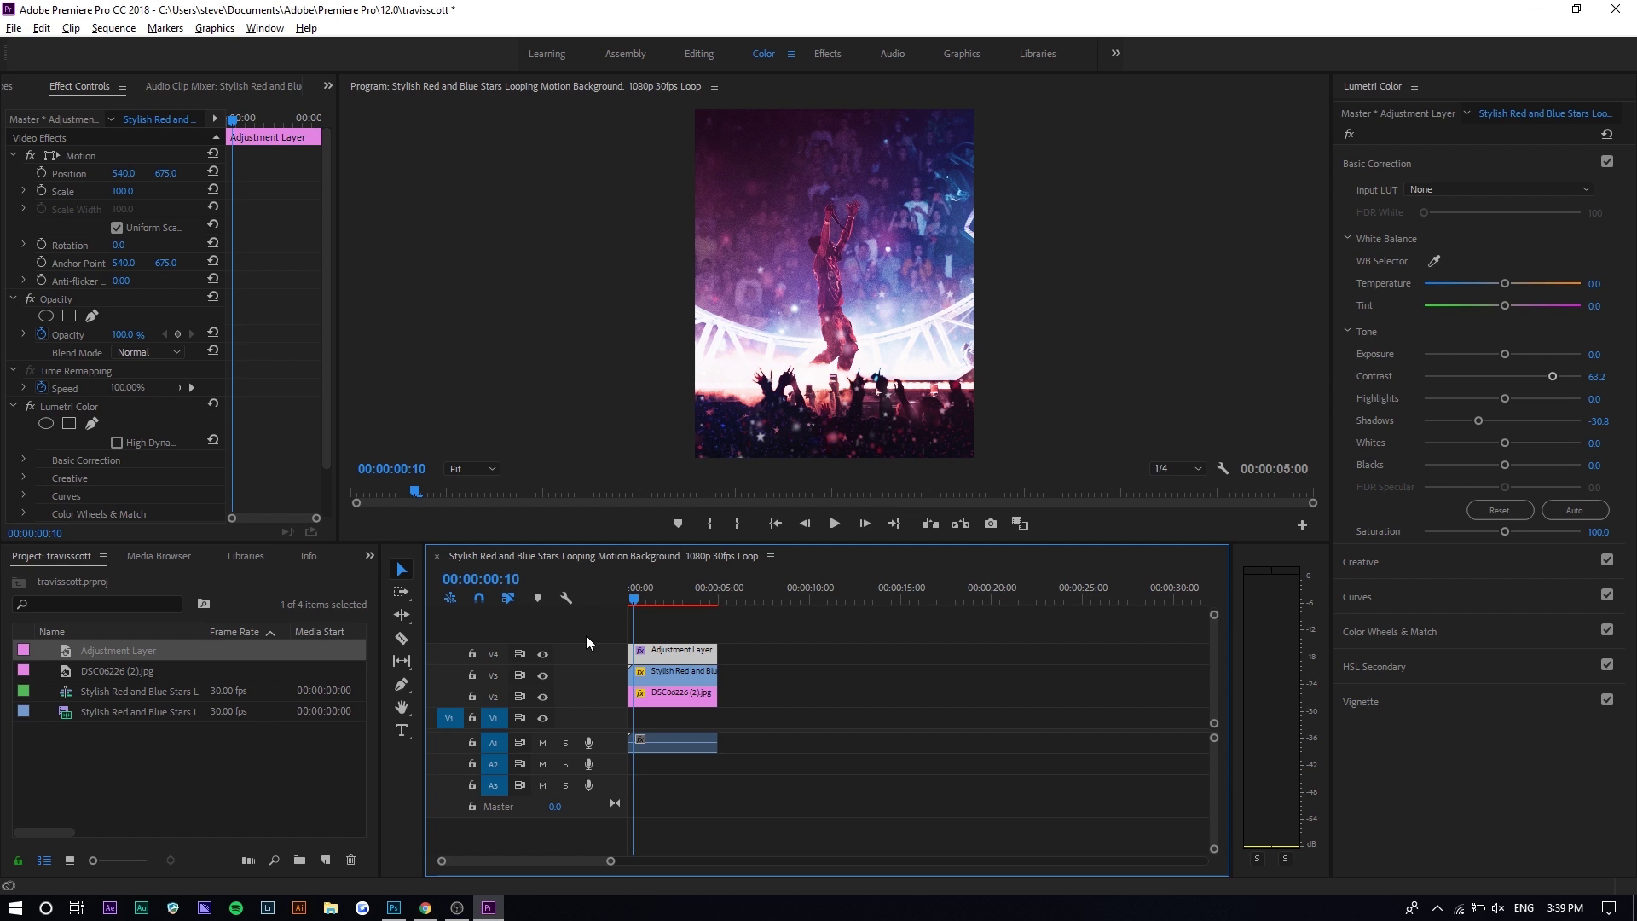
Add a Scale keyframe of 36 to the concert photo clip in Effect Controls
{"action": "left_click", "coordinate": [673, 695]}
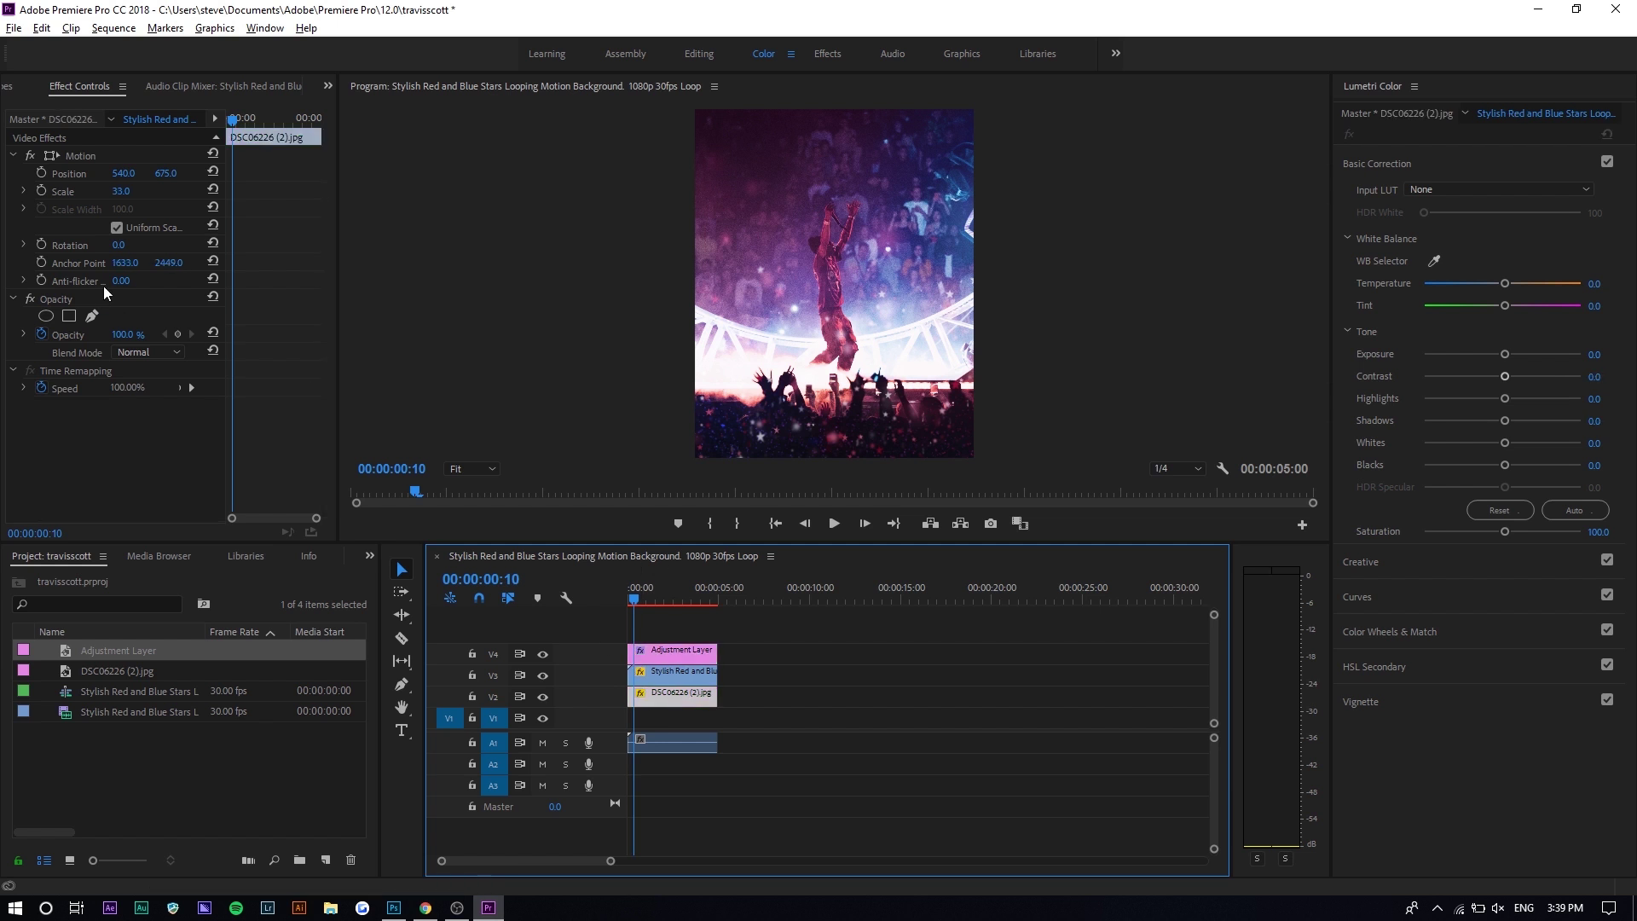
{"action": "left_click_drag", "start_coordinate": [342, 232], "coordinate": [479, 232]}
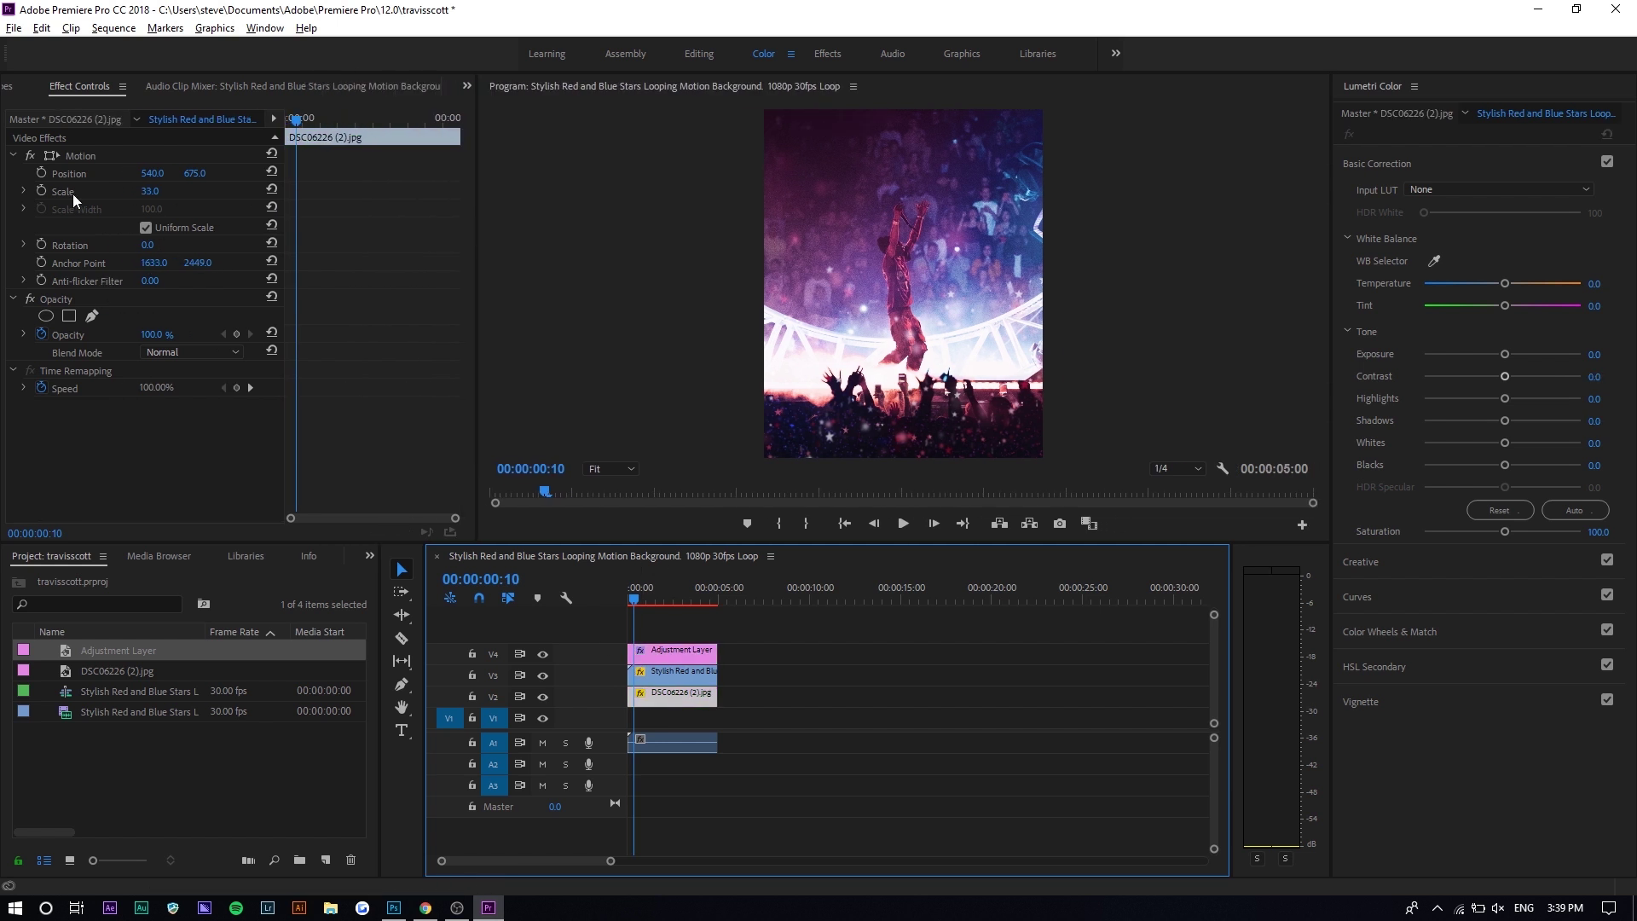
{"action": "left_click", "coordinate": [41, 191]}
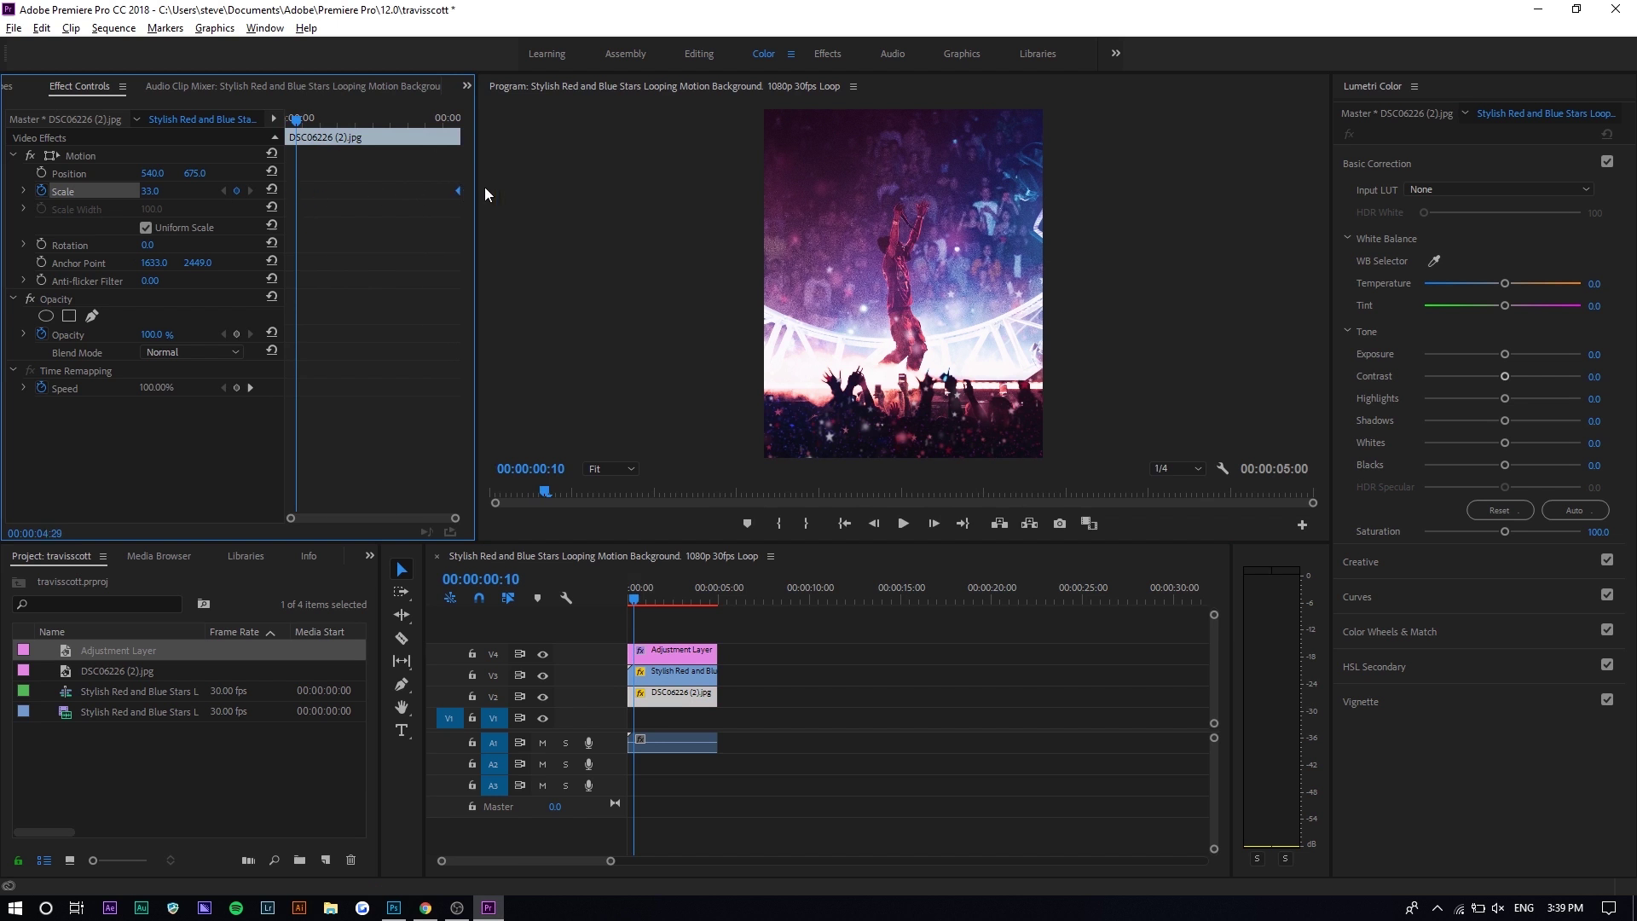
{"action": "left_click", "coordinate": [155, 190]}
{"action": "type", "text": "36"}
{"action": "key", "text": "Return"}
Play the scale animation from the sequence start, stopping around two seconds
{"action": "left_click", "coordinate": [287, 117]}
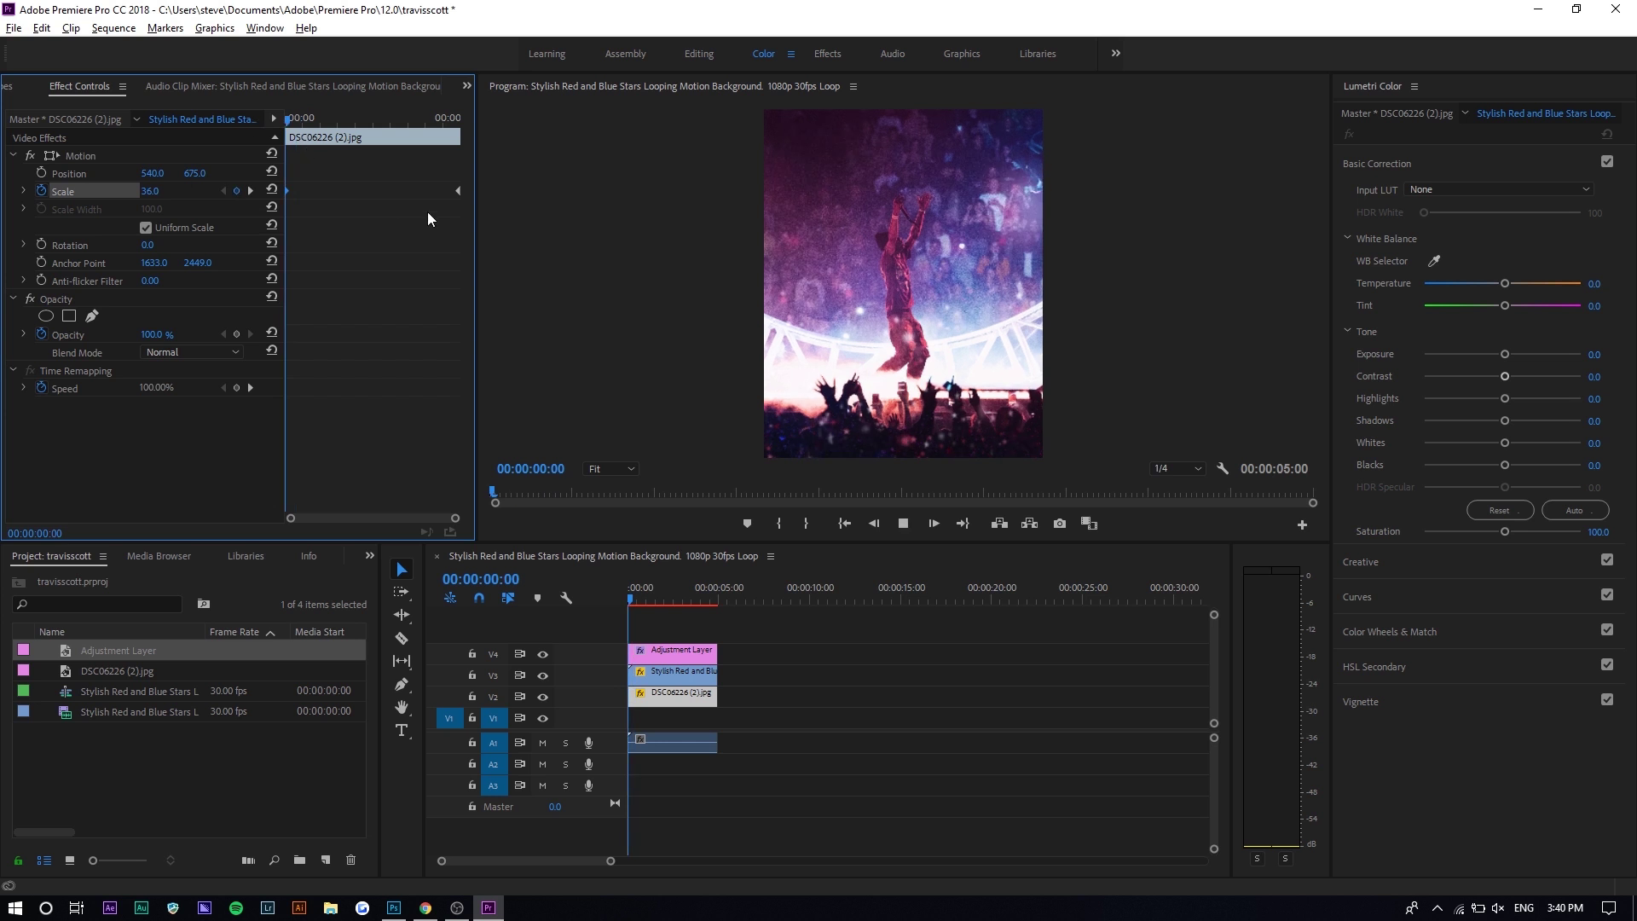
{"action": "key", "text": "space"}
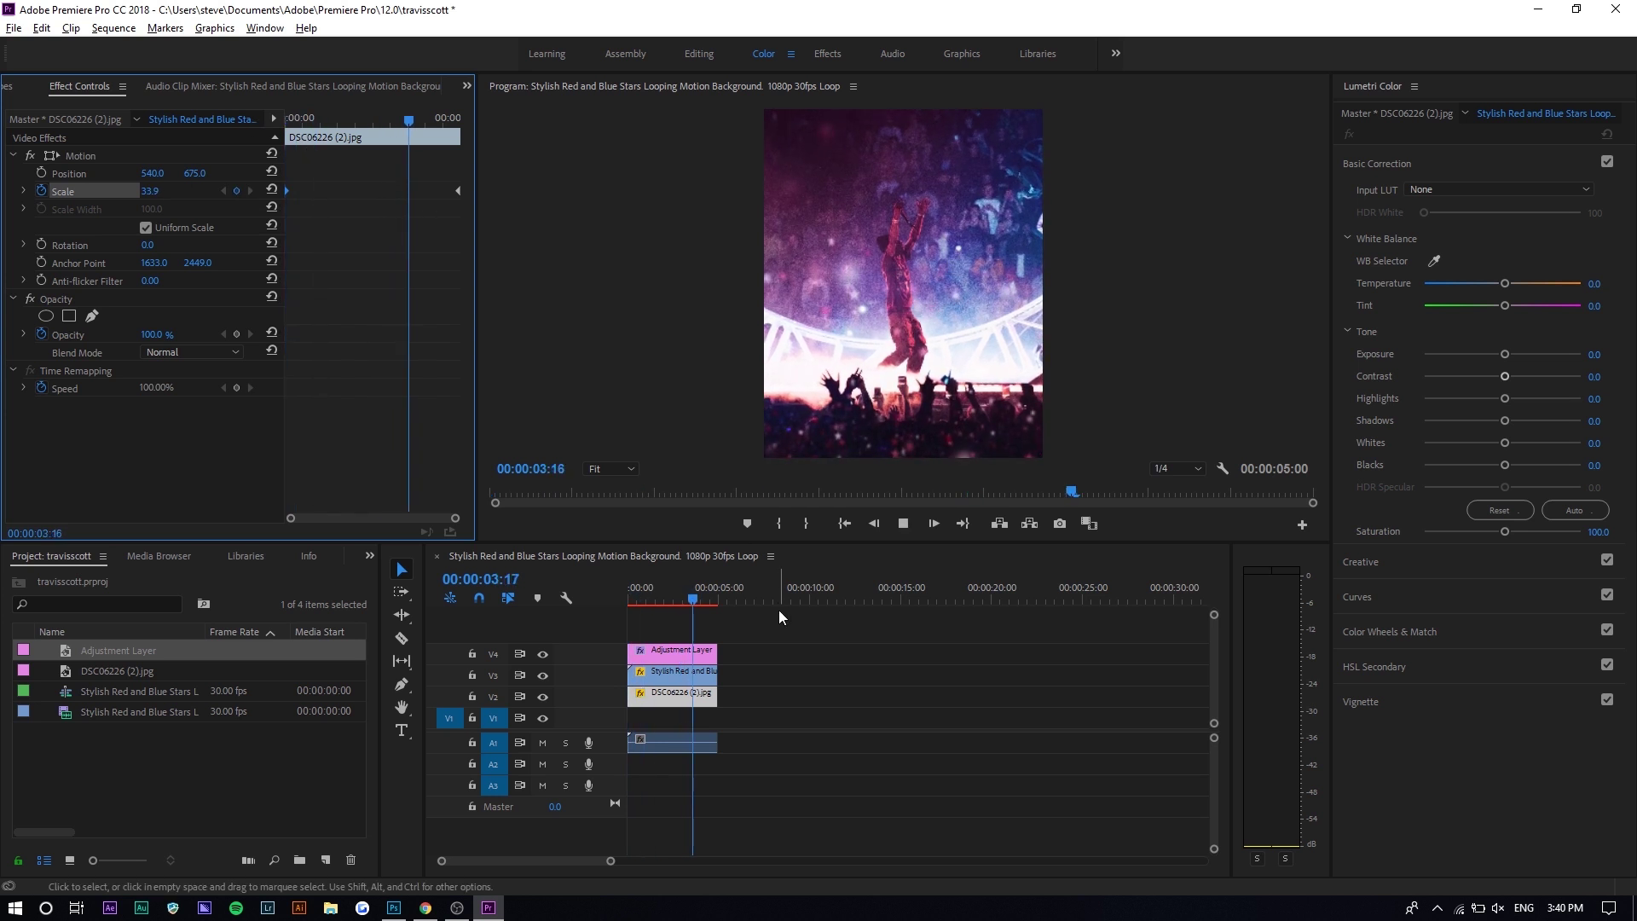
{"action": "left_click_drag", "start_coordinate": [722, 590], "coordinate": [668, 605]}
{"action": "left_click", "coordinate": [682, 671]}
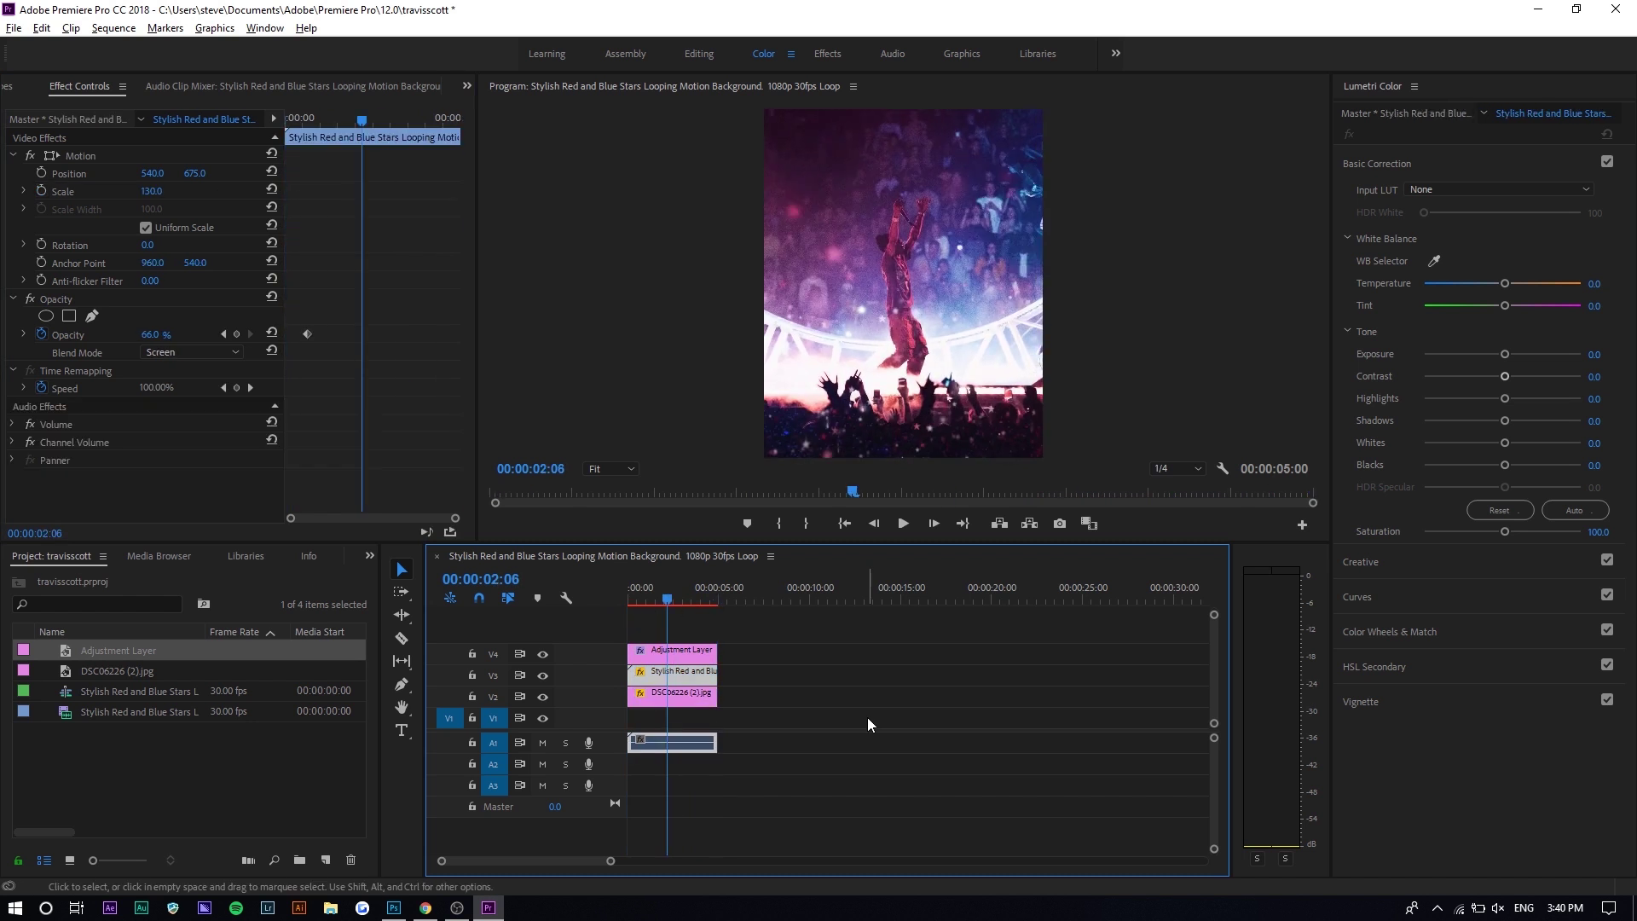